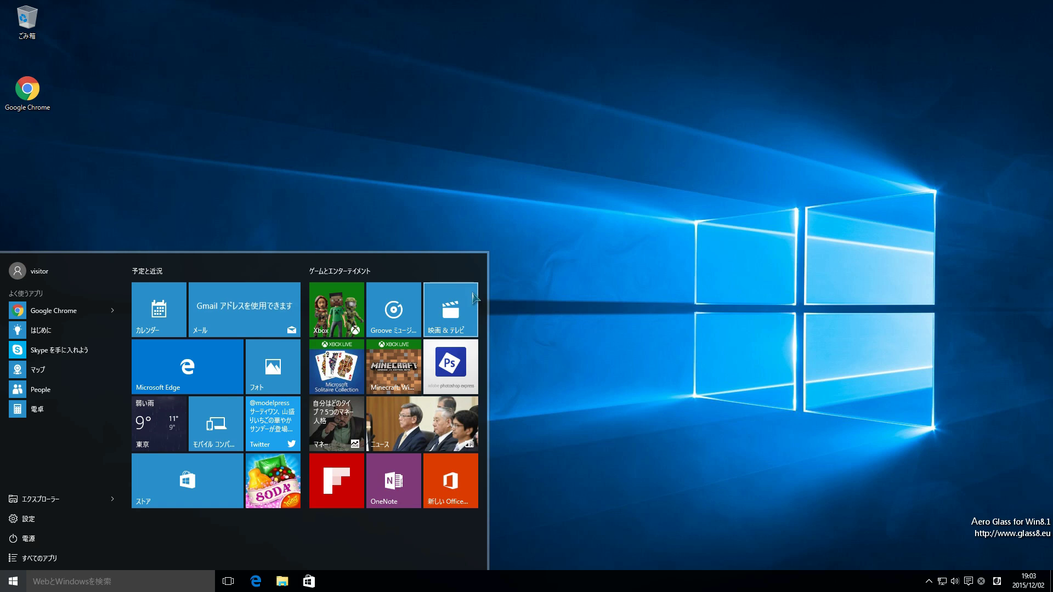
Resize the 映画 & テレビ tile in the ゲームとエンターテイメント group to small (小)
{"action": "right_click", "coordinate": [447, 297]}
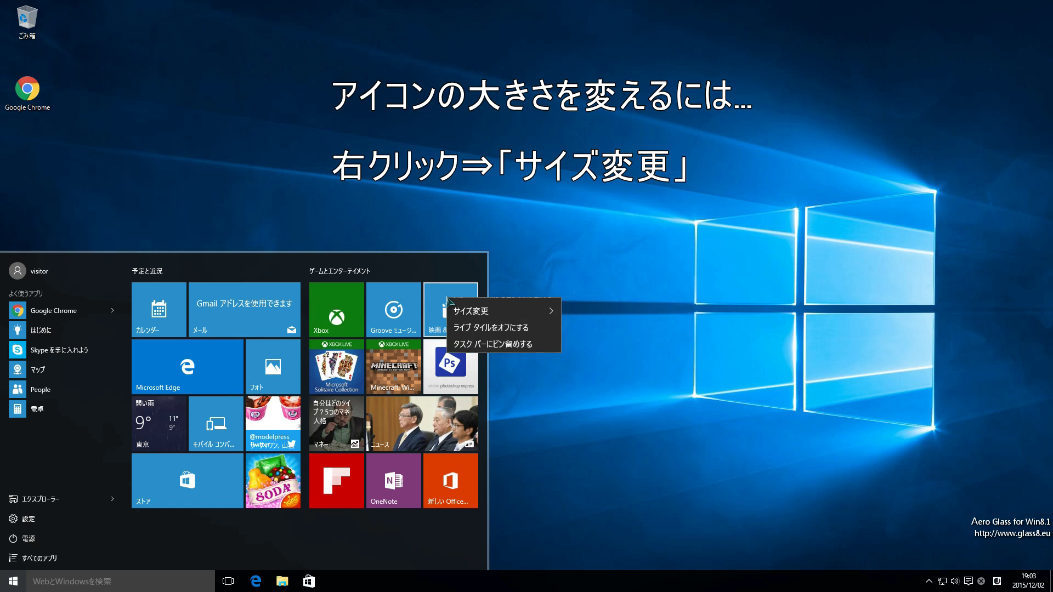
{"action": "mouse_move", "coordinate": [515, 322]}
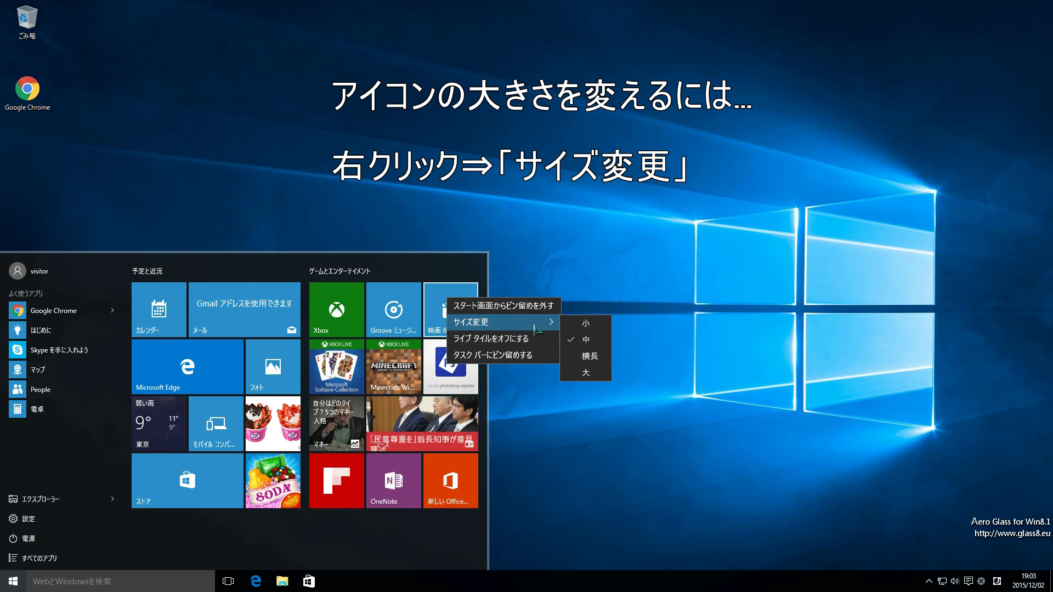
{"action": "left_click", "coordinate": [587, 324]}
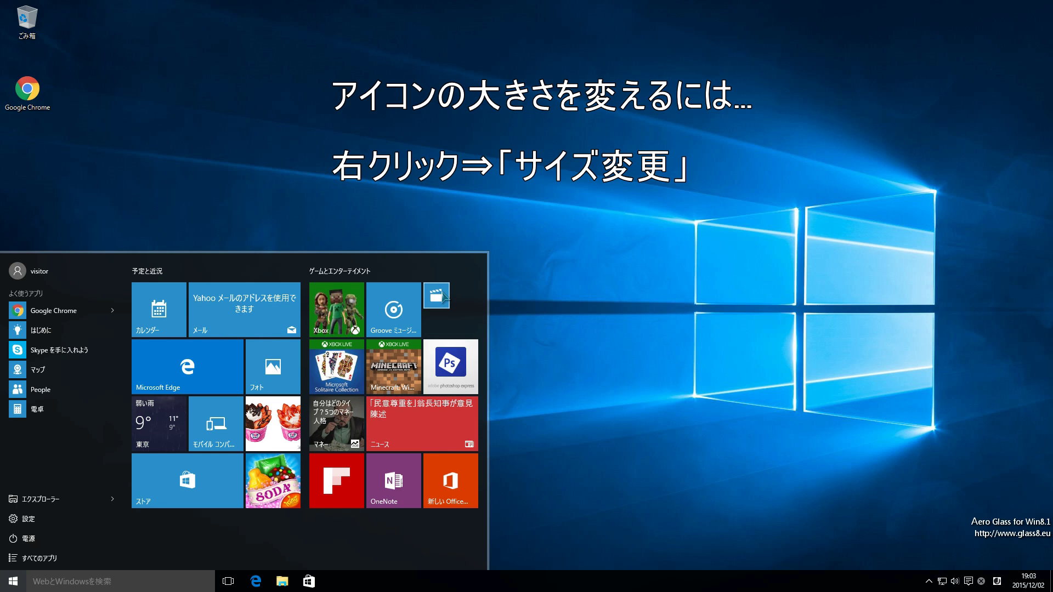
Change the 映画 & テレビ tile to the wide (横長) size
{"action": "right_click", "coordinate": [443, 294]}
{"action": "mouse_move", "coordinate": [507, 322]}
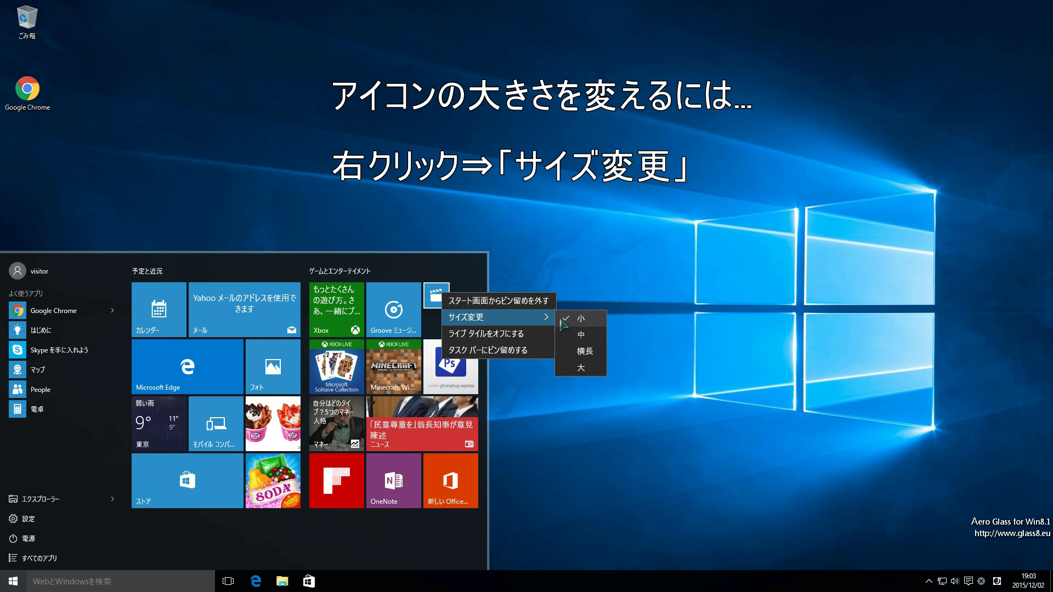
{"action": "left_click", "coordinate": [582, 353]}
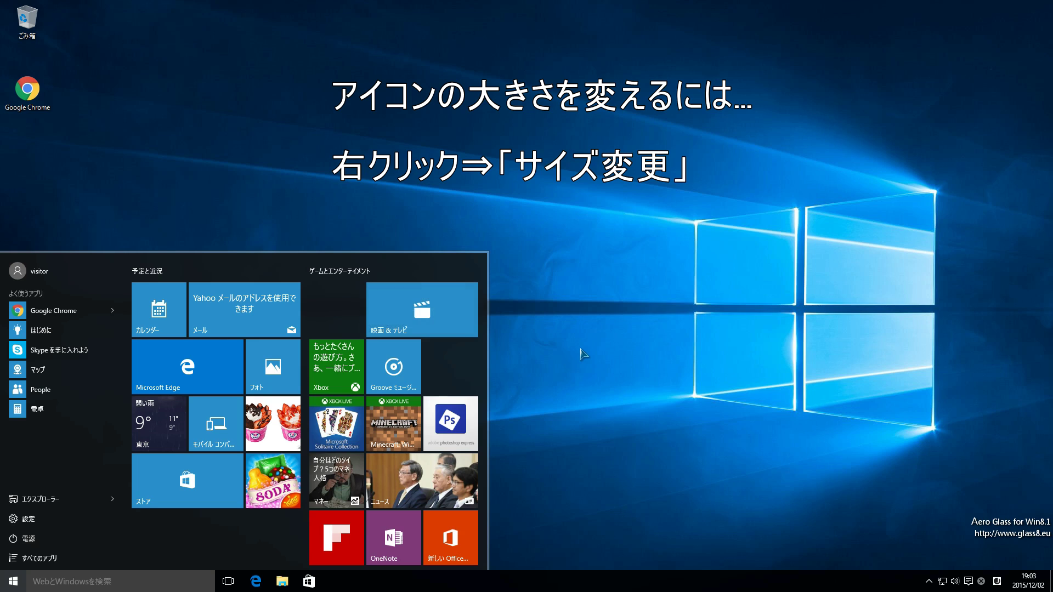
Set the 映画 & テレビ tile's size to medium (中)
{"action": "right_click", "coordinate": [458, 322]}
{"action": "mouse_move", "coordinate": [495, 345]}
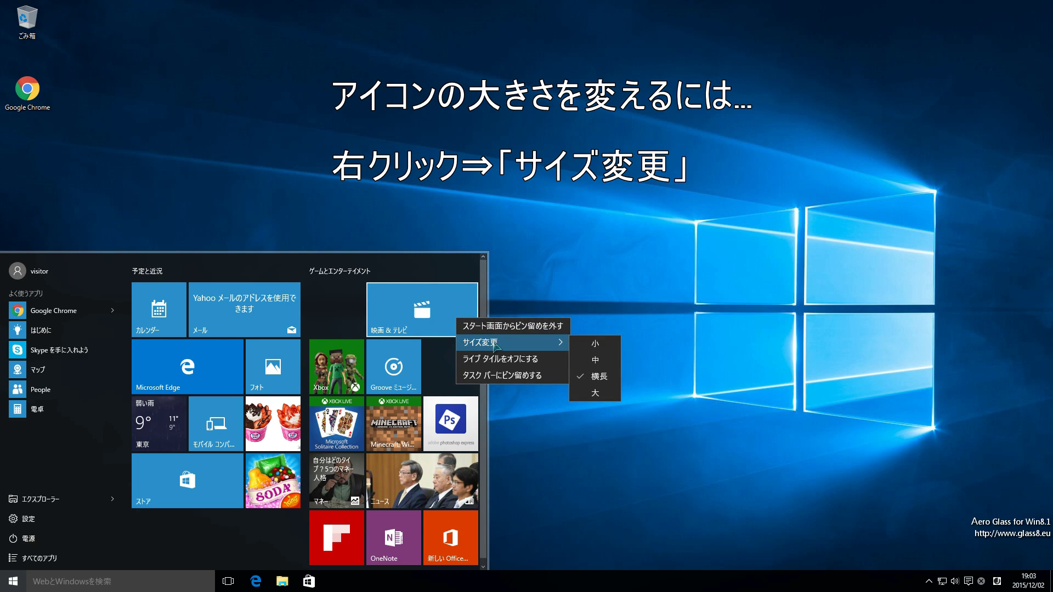
{"action": "left_click", "coordinate": [578, 360]}
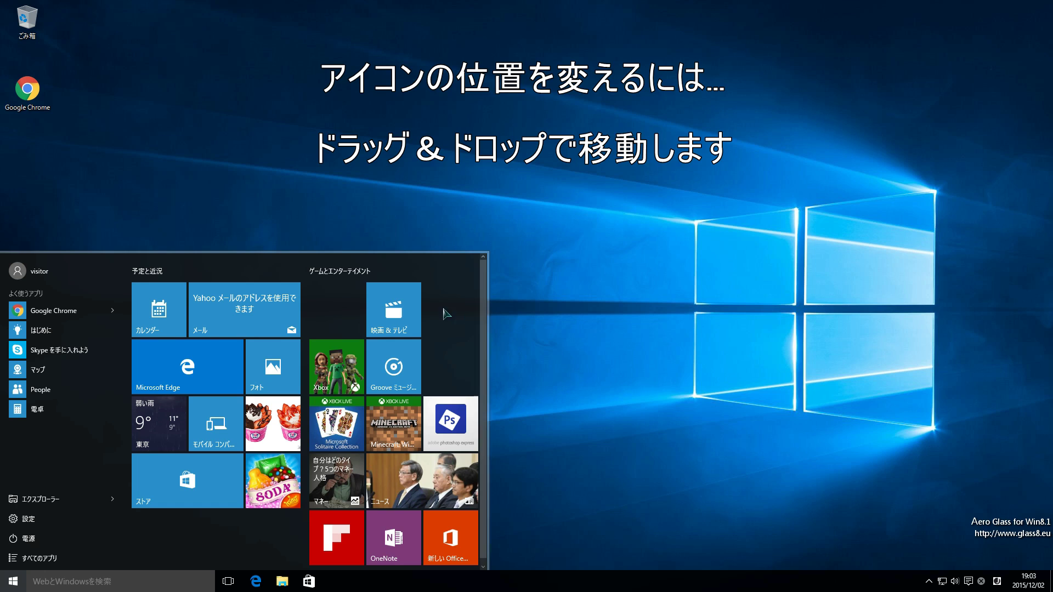
Move the 映画 & テレビ tile beside Groove ミュージック and the 新しい Office tile beside OneNote in the ゲームとエンターテイメント group
{"action": "left_click_drag", "start_coordinate": [400, 303], "coordinate": [458, 358]}
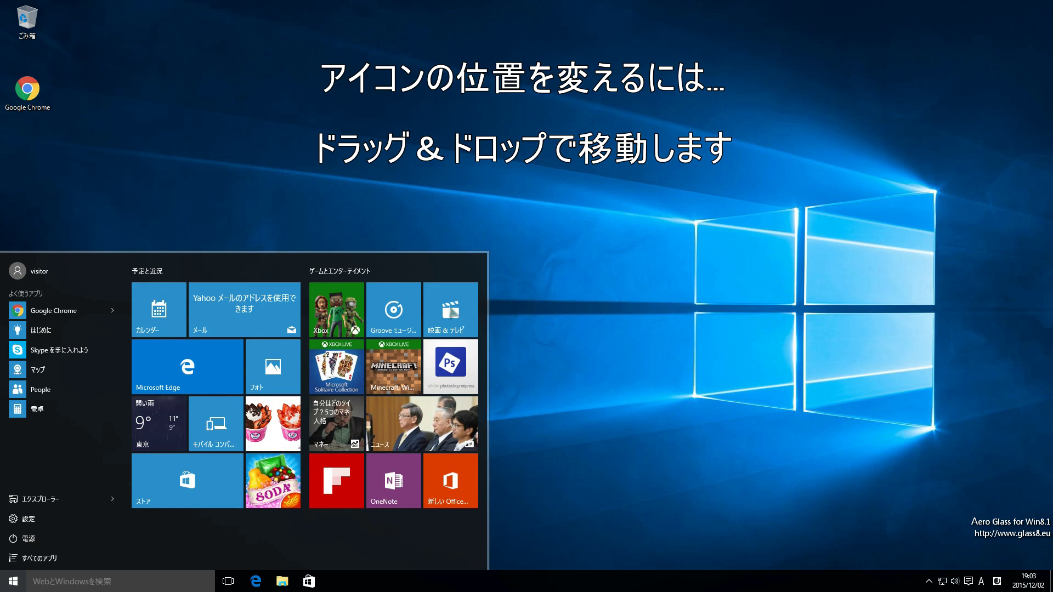
{"action": "mouse_move", "coordinate": [437, 314]}
{"action": "left_mouse_down"}
{"action": "mouse_move", "coordinate": [332, 415]}
{"action": "mouse_move", "coordinate": [336, 471]}
{"action": "mouse_move", "coordinate": [423, 492]}
{"action": "mouse_move", "coordinate": [448, 481]}
{"action": "mouse_move", "coordinate": [448, 314]}
{"action": "left_mouse_up"}
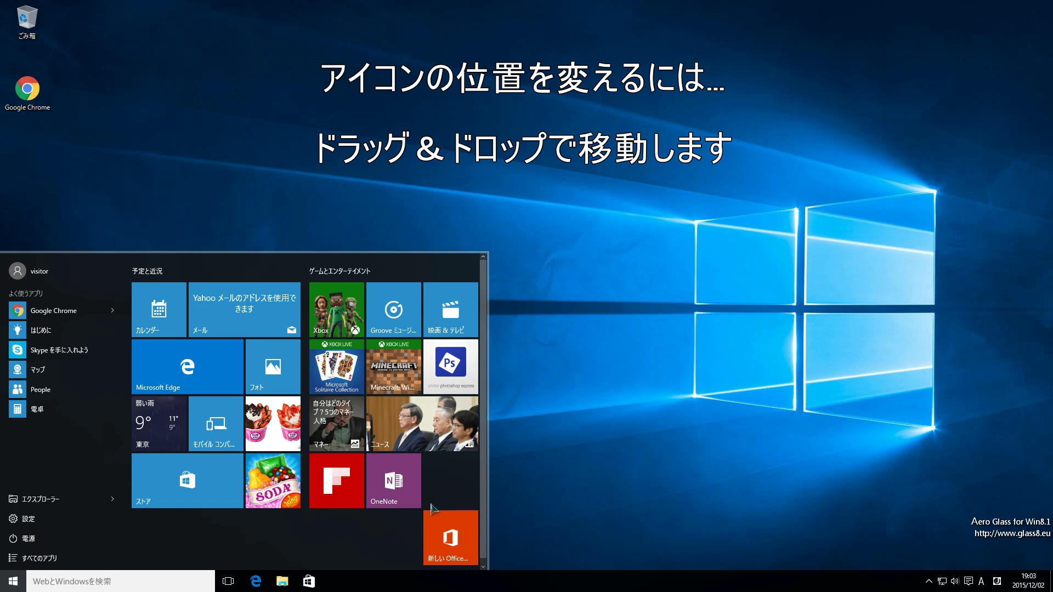
{"action": "left_click_drag", "start_coordinate": [449, 520], "coordinate": [448, 485]}
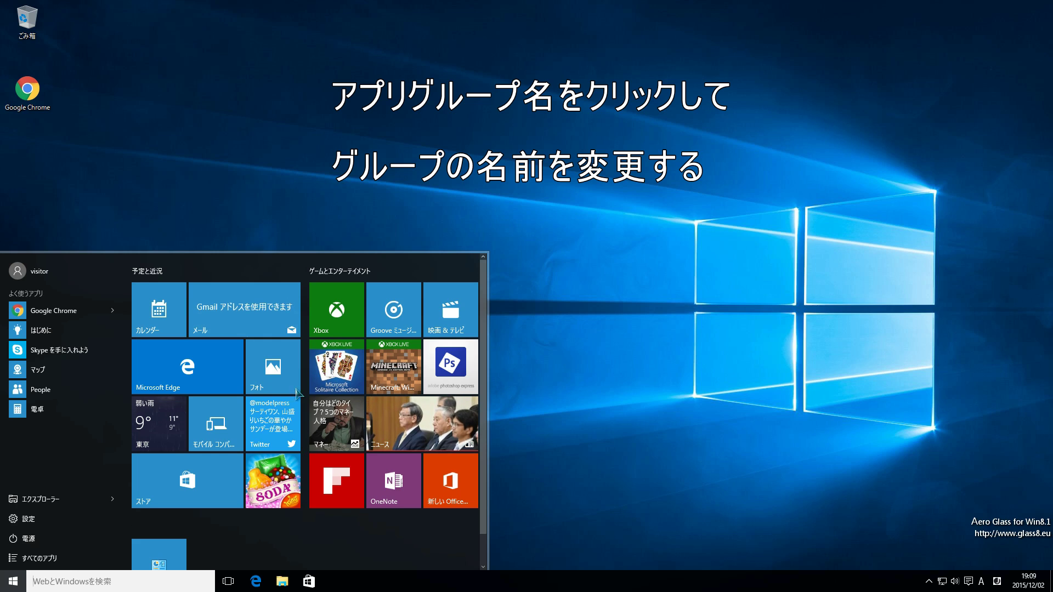
Open the names of the 予定と近況, ゲームとエンターテイメント and unnamed tile groups for editing, one after another, and leave the editing
{"action": "left_click", "coordinate": [171, 271]}
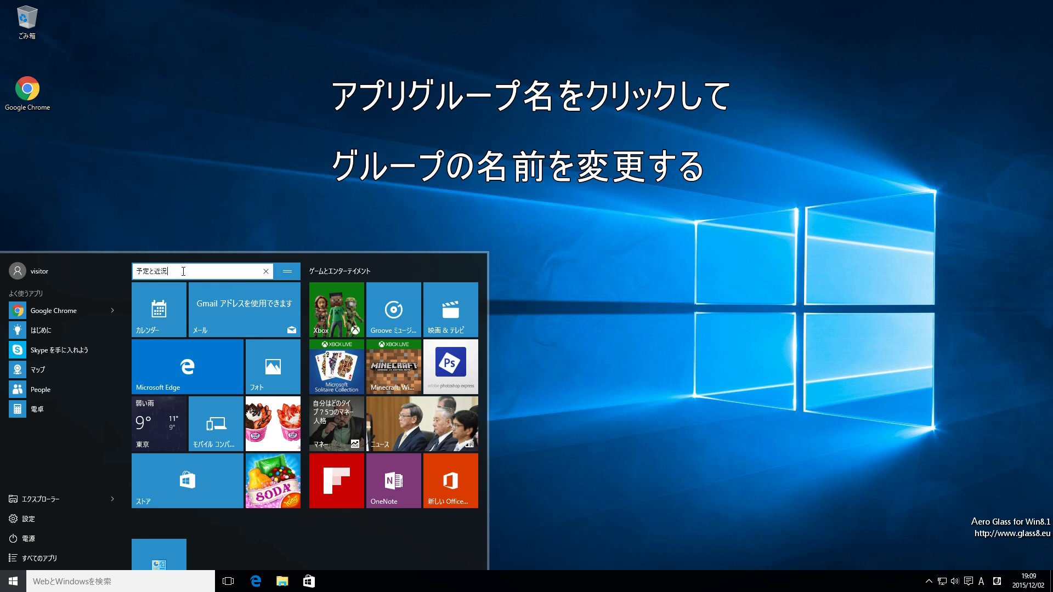
{"action": "left_click", "coordinate": [354, 271]}
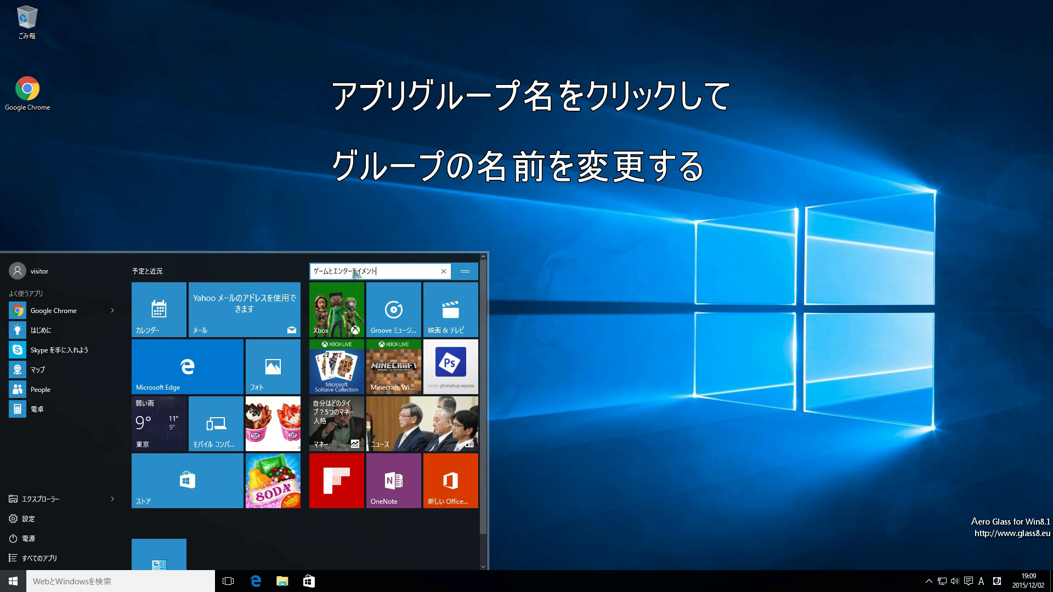
{"action": "mouse_move", "coordinate": [224, 531]}
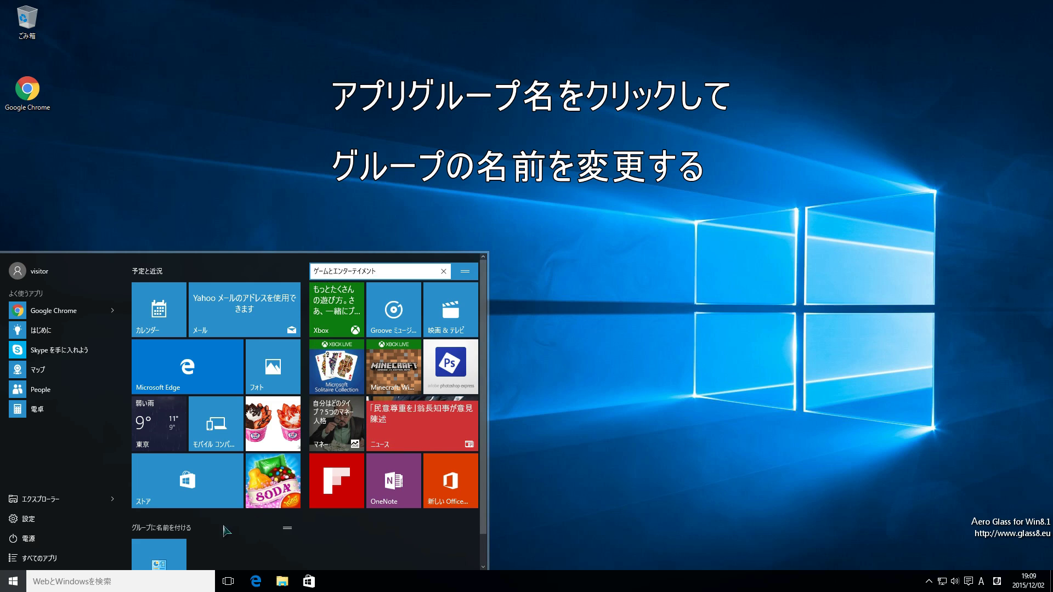
{"action": "left_click", "coordinate": [195, 529]}
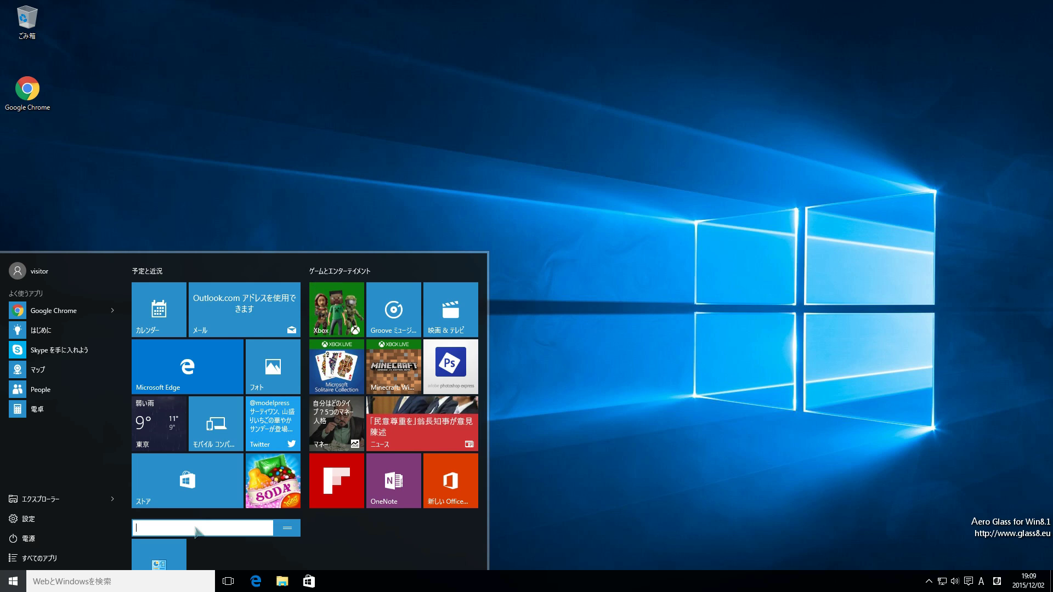
{"action": "key", "text": "Escape"}
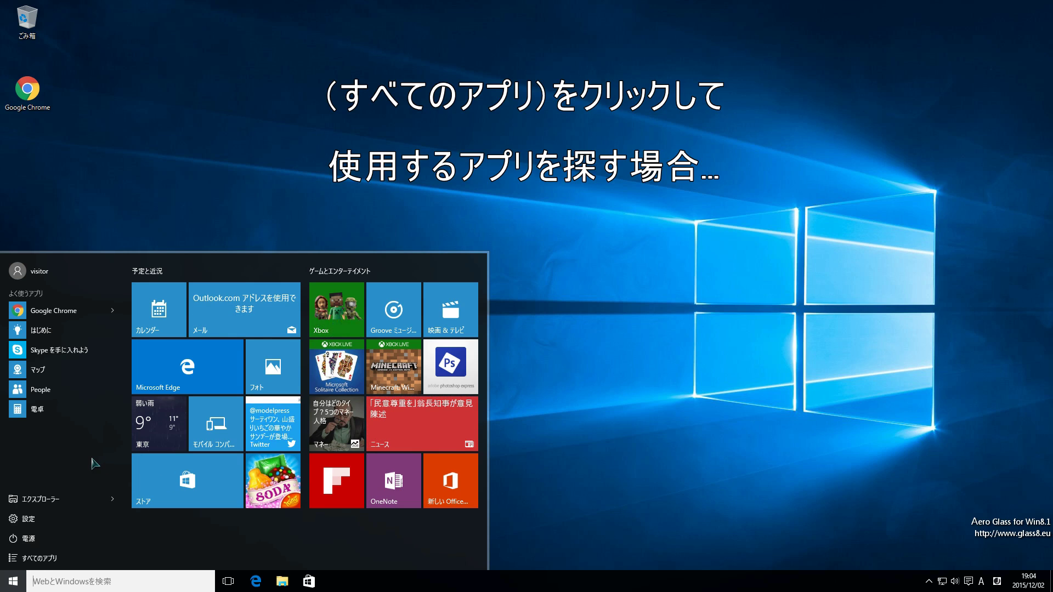
Show the list of all apps and jump to the apps starting with W using the initial-letter index
{"action": "left_click", "coordinate": [40, 558]}
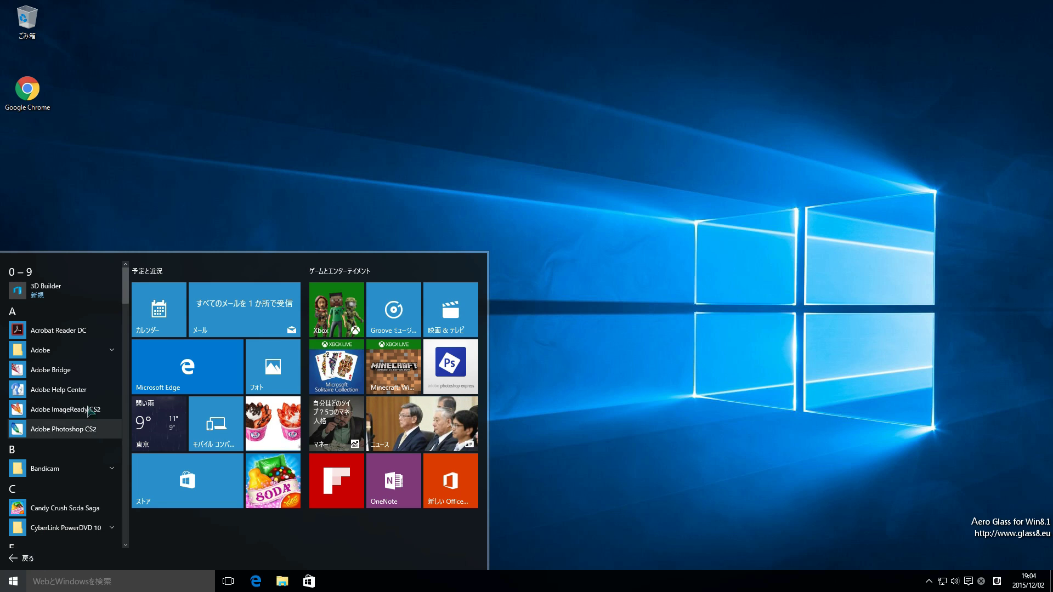
{"action": "scroll", "coordinate": [127, 332], "scroll_direction": "down", "scroll_amount": 3}
{"action": "scroll", "coordinate": [127, 331], "scroll_direction": "down", "scroll_amount": 10}
{"action": "scroll", "coordinate": [131, 324], "scroll_direction": "up", "scroll_amount": 10}
{"action": "scroll", "coordinate": [134, 322], "scroll_direction": "up", "scroll_amount": 3}
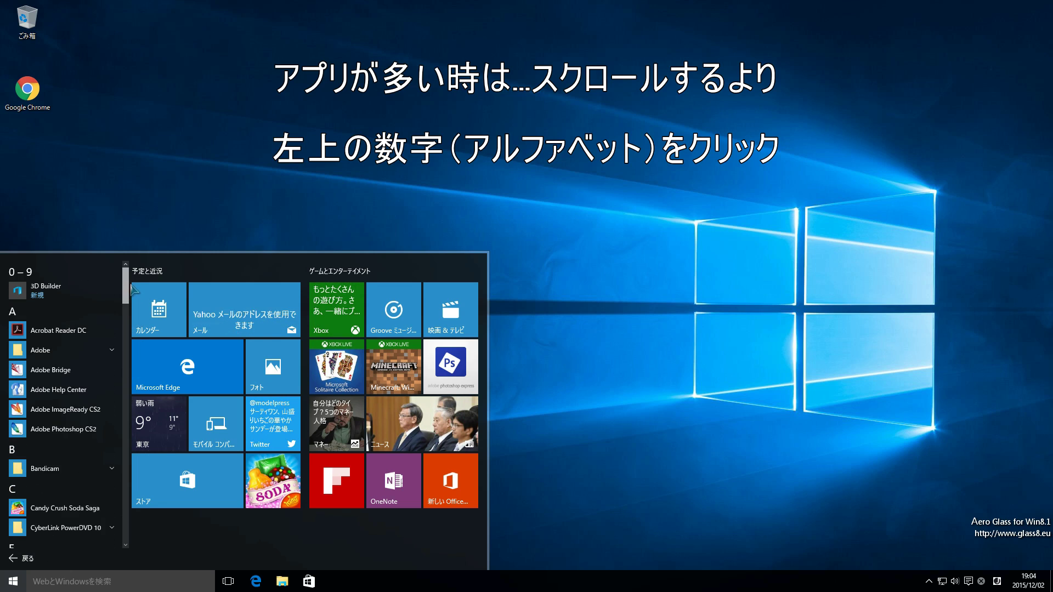
{"action": "left_click", "coordinate": [35, 269]}
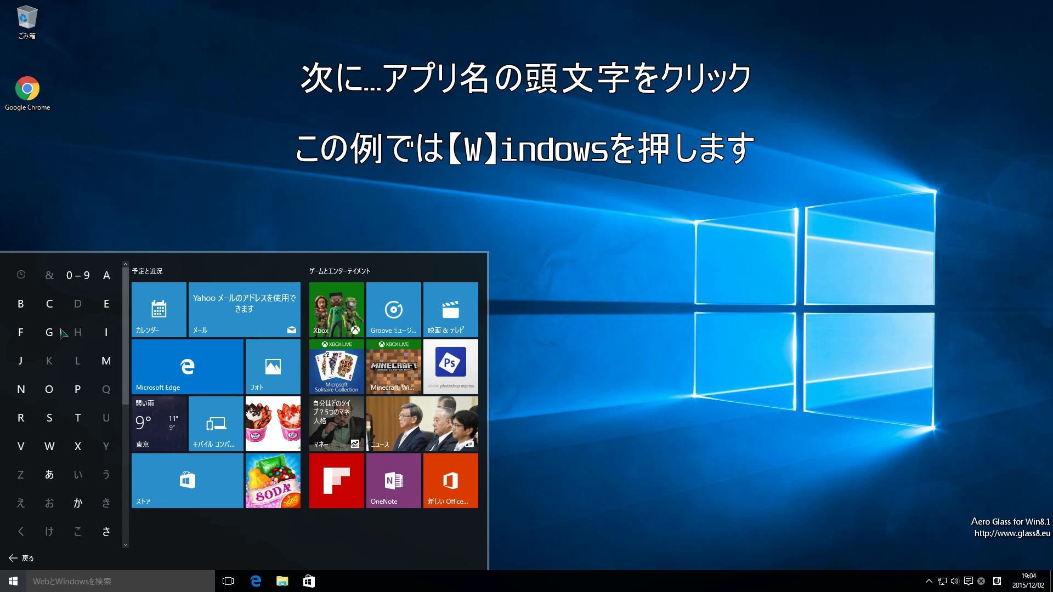
{"action": "left_click", "coordinate": [52, 448]}
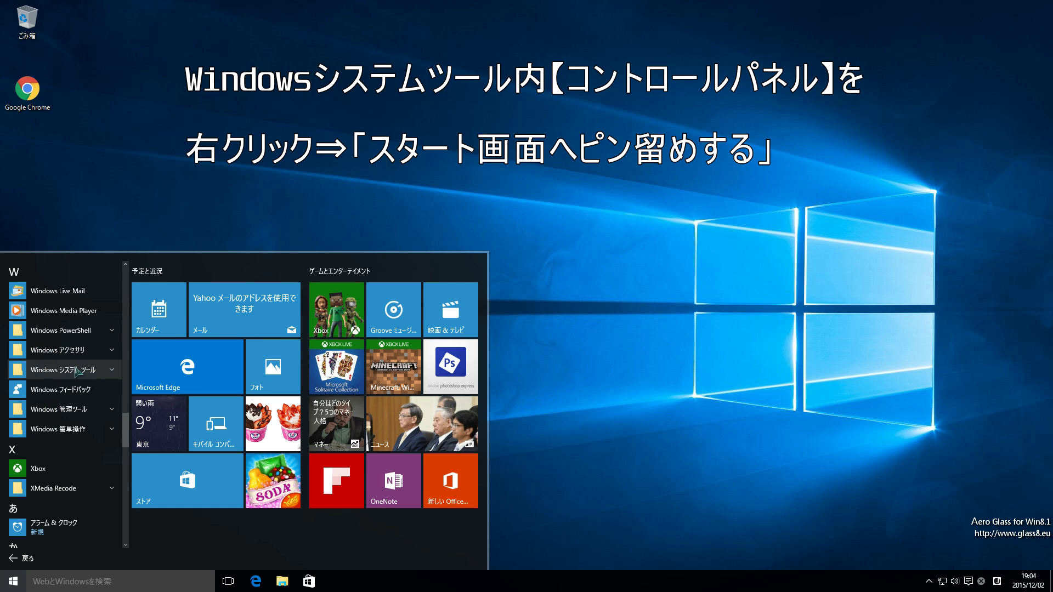
Pin コントロール パネル from the Windows システム ツール folder to Start
{"action": "left_click", "coordinate": [109, 373]}
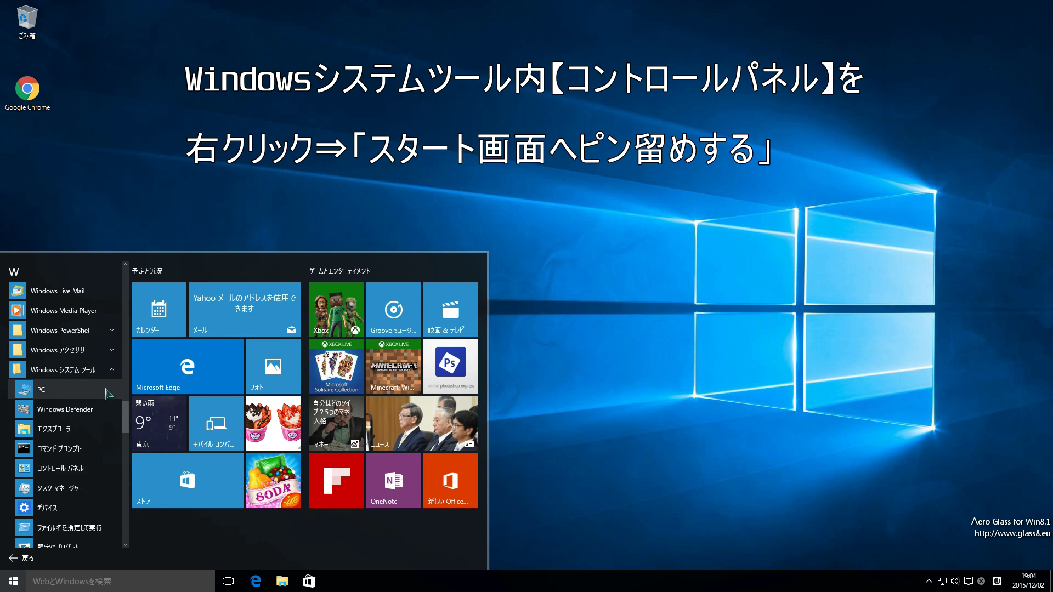
{"action": "right_click", "coordinate": [94, 471]}
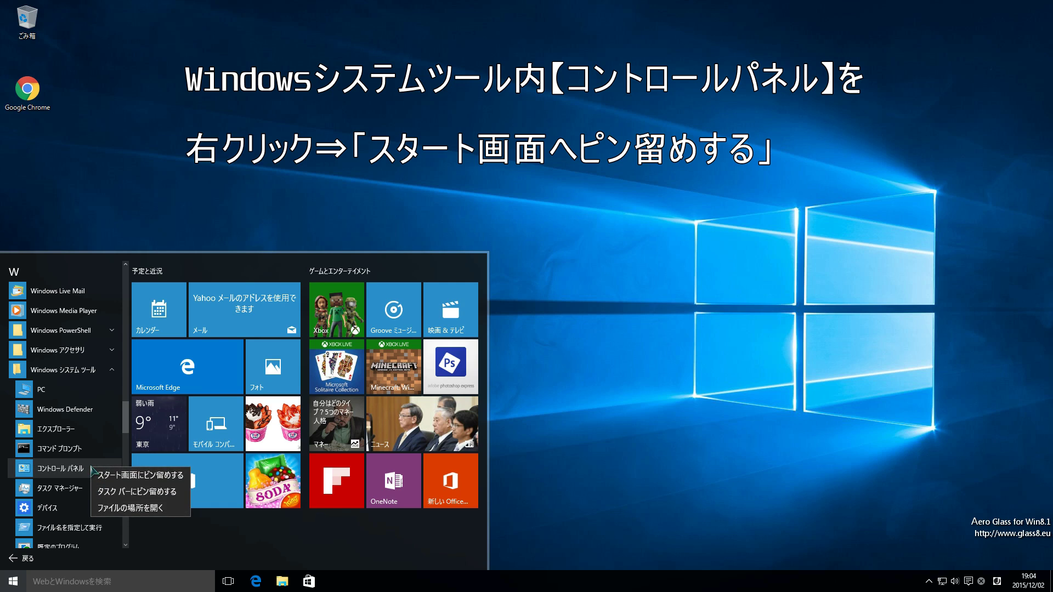
{"action": "left_click", "coordinate": [153, 475]}
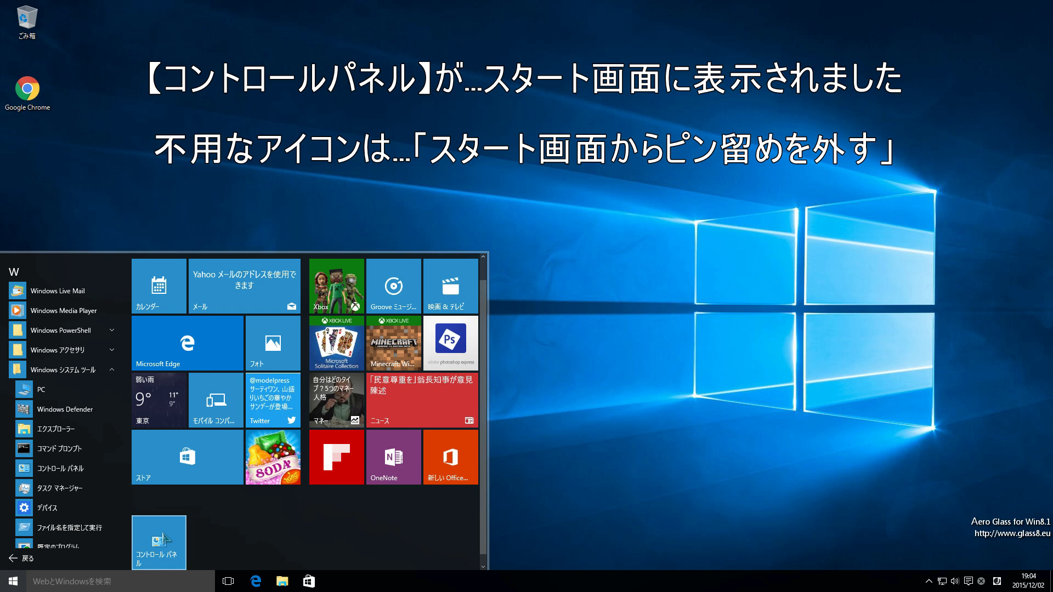
{"action": "mouse_move", "coordinate": [160, 540]}
{"action": "left_mouse_down"}
{"action": "mouse_move", "coordinate": [175, 504]}
{"action": "mouse_move", "coordinate": [228, 453]}
{"action": "mouse_move", "coordinate": [218, 303]}
{"action": "mouse_move", "coordinate": [196, 500]}
{"action": "mouse_move", "coordinate": [164, 526]}
{"action": "left_mouse_up"}
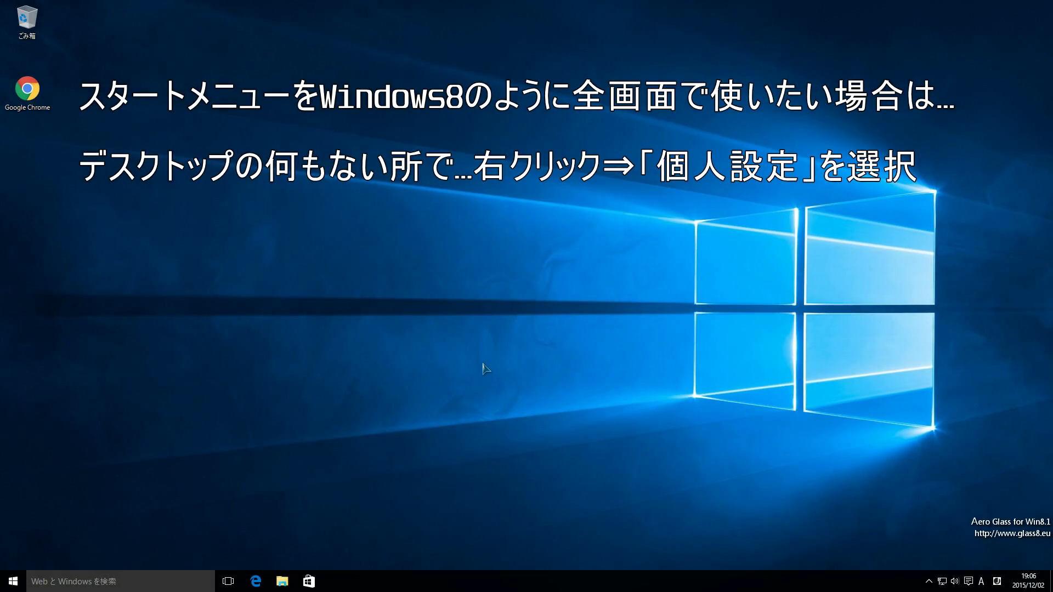
Turn on 全画面表示のスタート画面を使う in the desktop's Start personalization settings and close the settings
{"action": "right_click", "coordinate": [419, 243]}
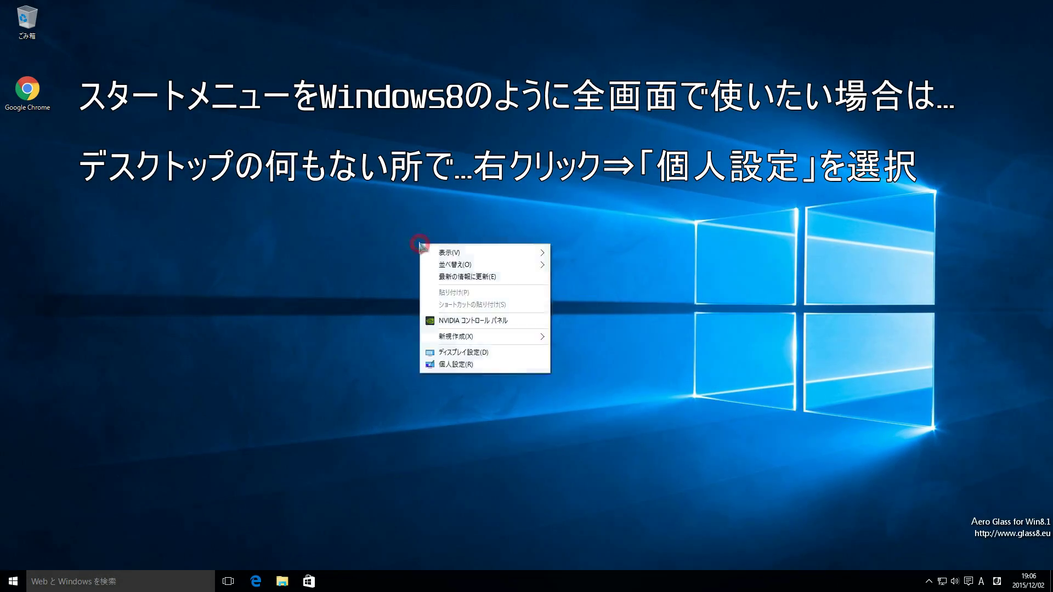
{"action": "left_click", "coordinate": [500, 365]}
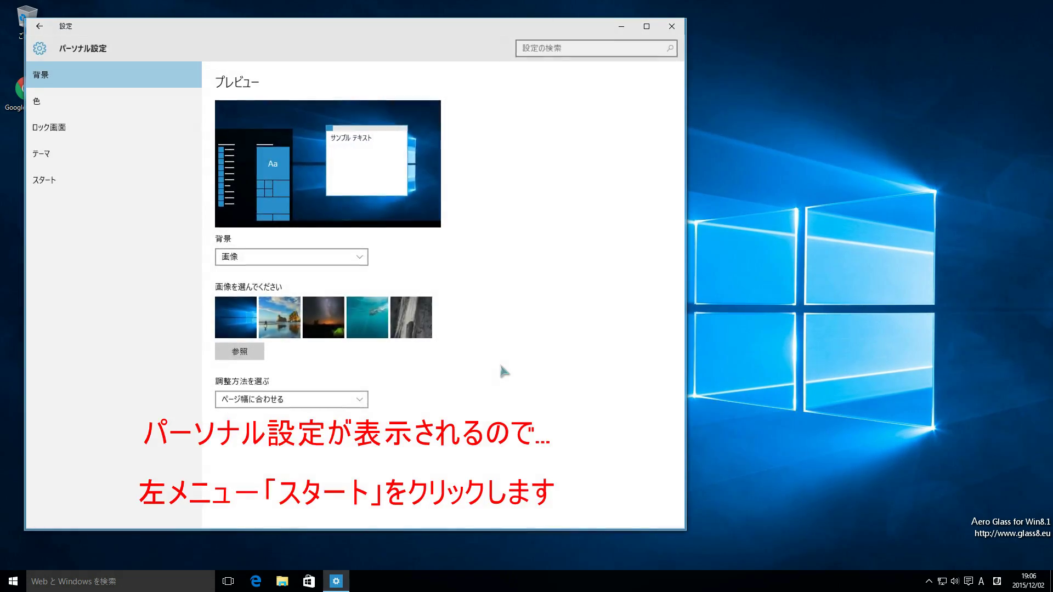
{"action": "left_click", "coordinate": [55, 182]}
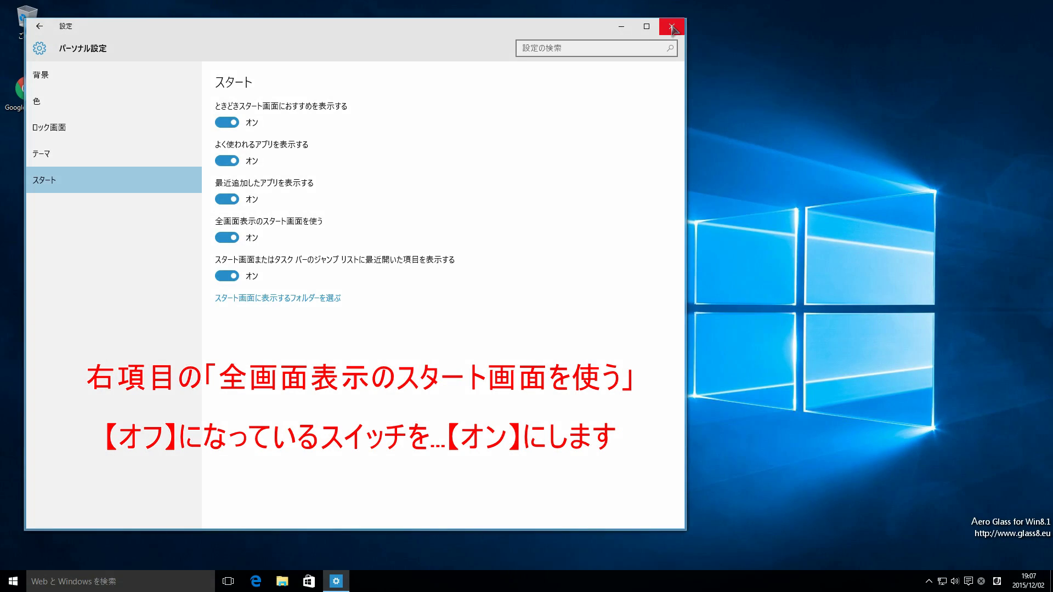
{"action": "left_click", "coordinate": [671, 27]}
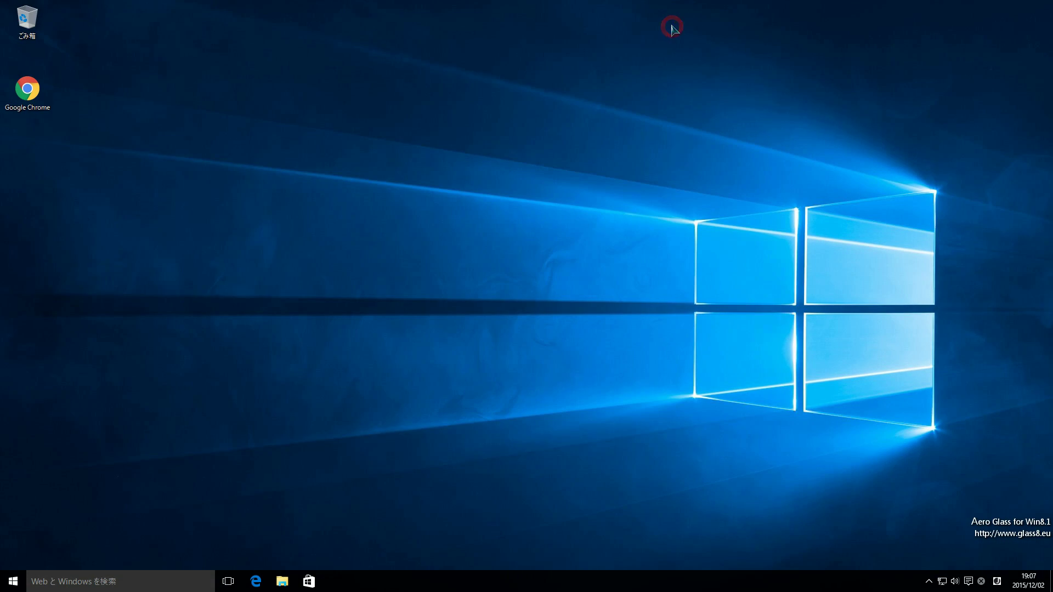
Open the full-screen Start and look at its expanded menu and its list of all apps
{"action": "left_click", "coordinate": [16, 581]}
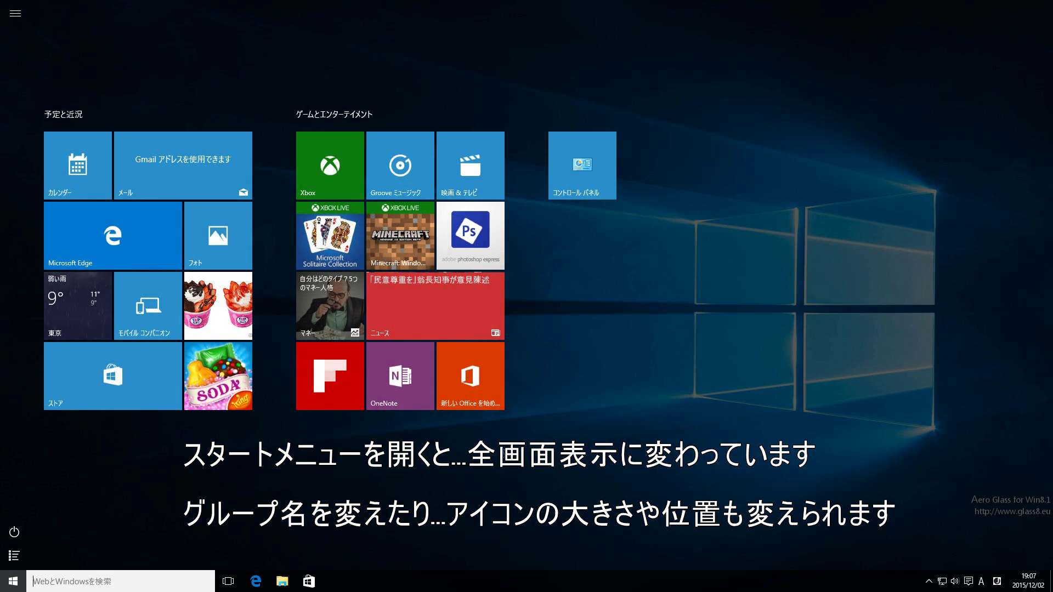
{"action": "left_click", "coordinate": [22, 17]}
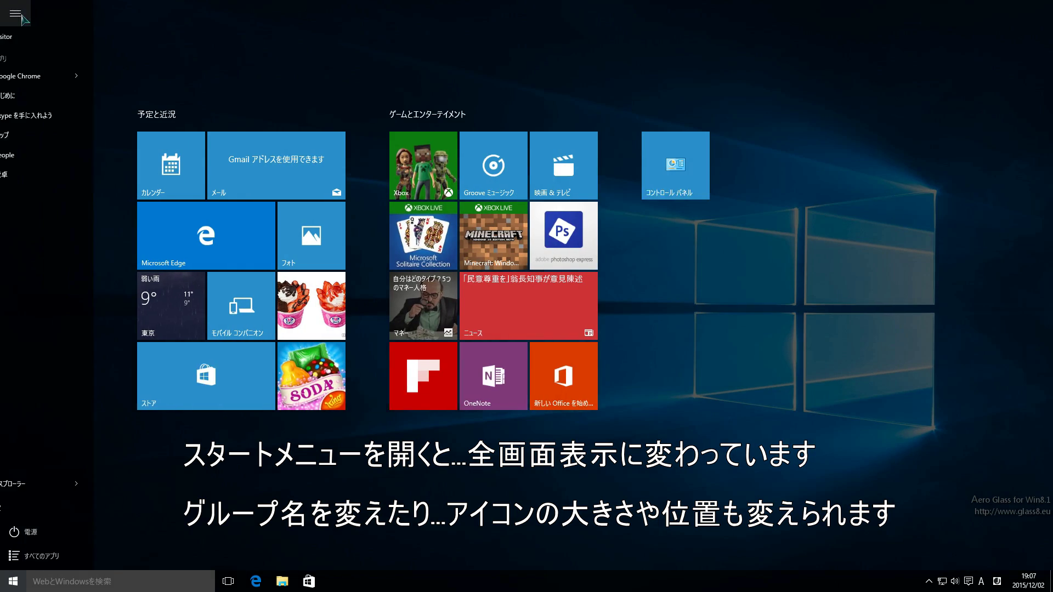
{"action": "left_click", "coordinate": [22, 16]}
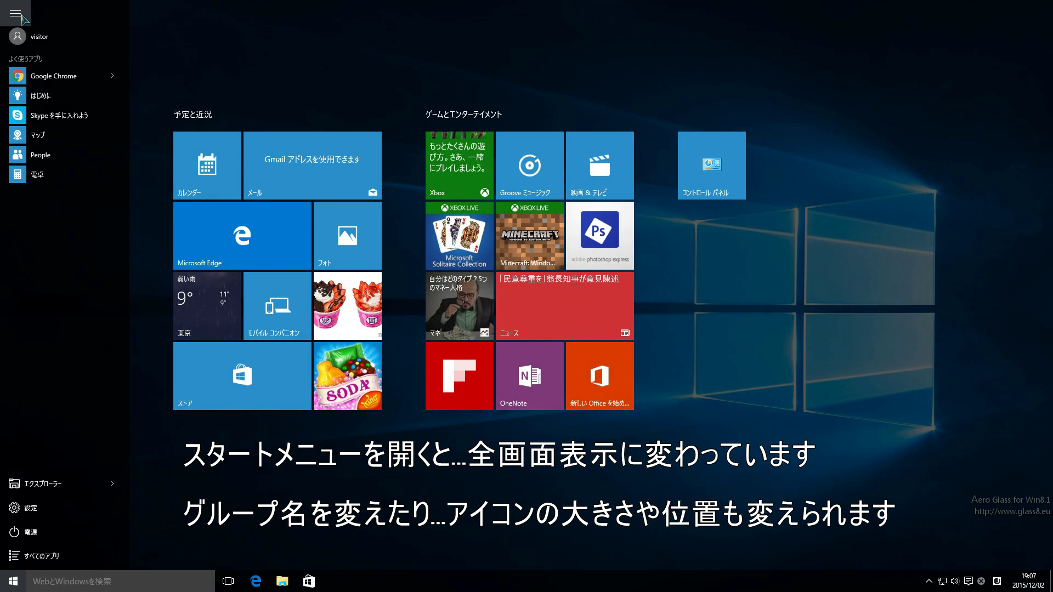
{"action": "left_click", "coordinate": [23, 557]}
{"action": "left_click", "coordinate": [22, 557]}
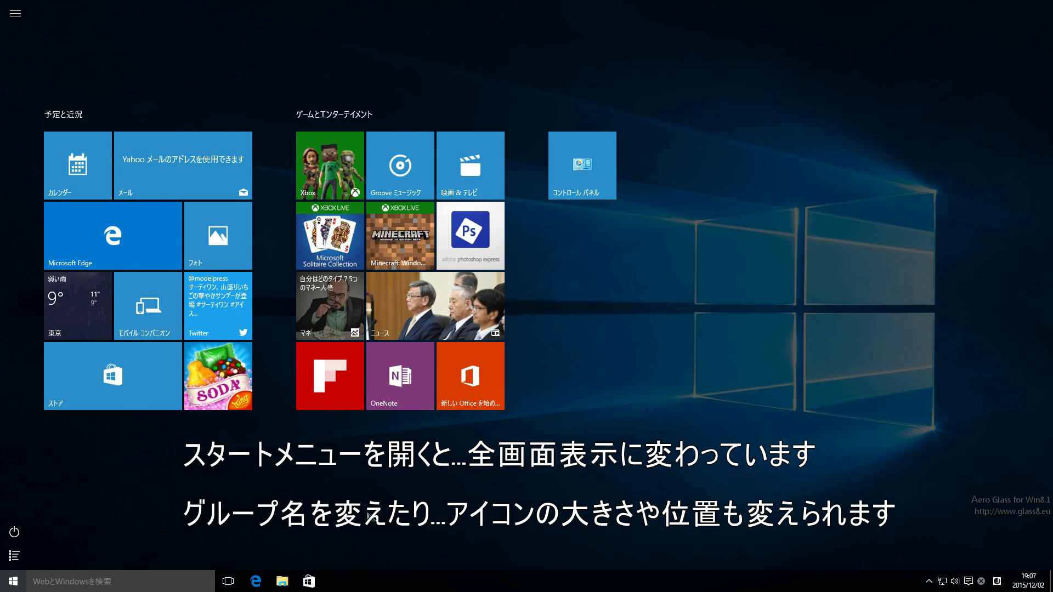
Open the ゲームとエンターテイメント and 予定と近況 group names for editing on the full-screen Start, leave the editing and close Start
{"action": "left_click", "coordinate": [396, 114]}
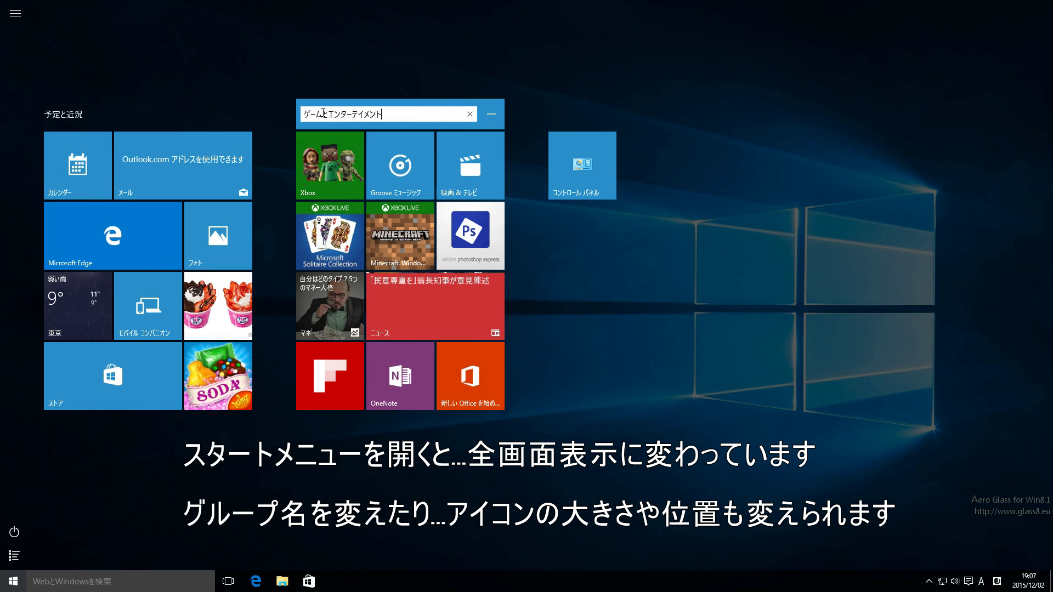
{"action": "left_click", "coordinate": [82, 114]}
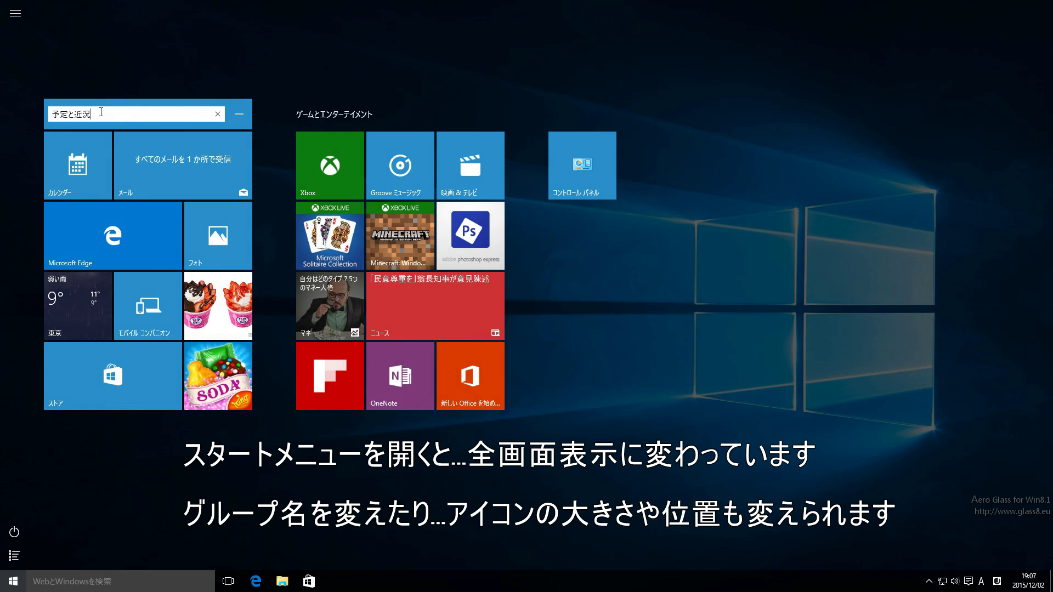
{"action": "left_click", "coordinate": [255, 85]}
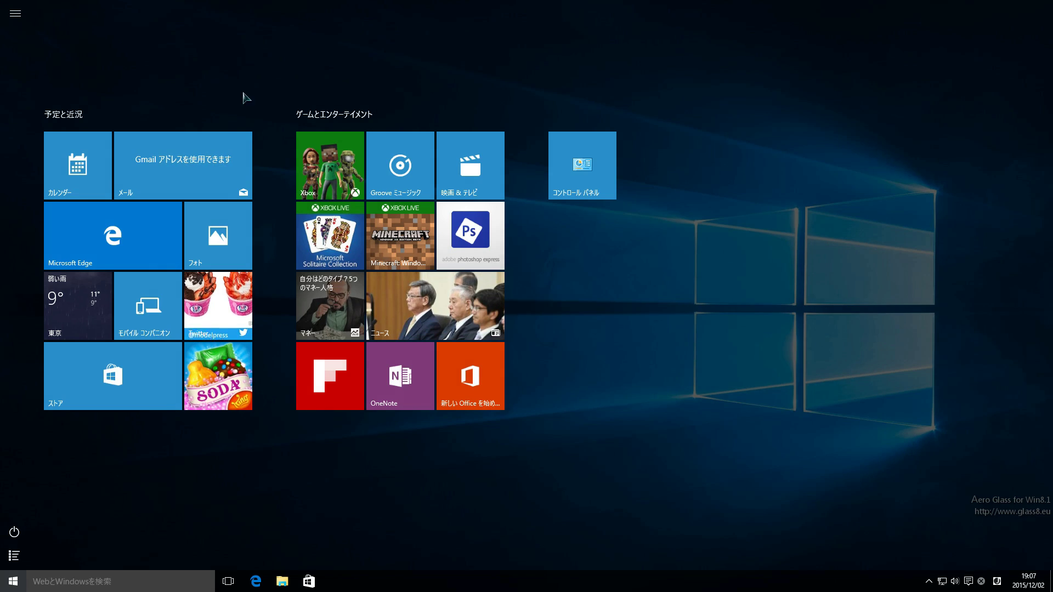
{"action": "left_click", "coordinate": [17, 583]}
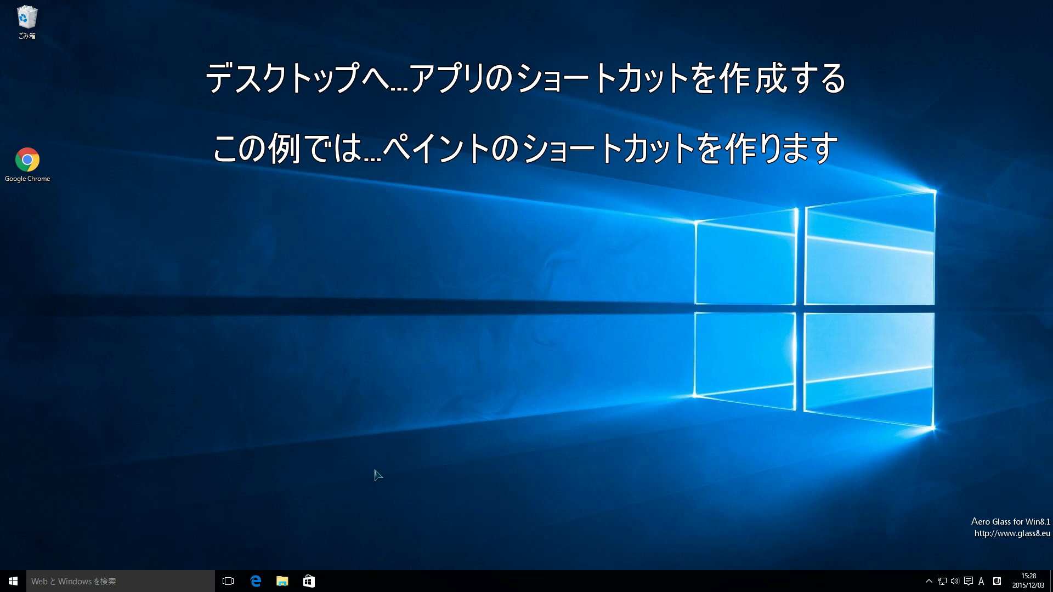
Create a desktop shortcut for ペイント from the Windows アクセサリ folder in the list of all apps
{"action": "left_click", "coordinate": [13, 580]}
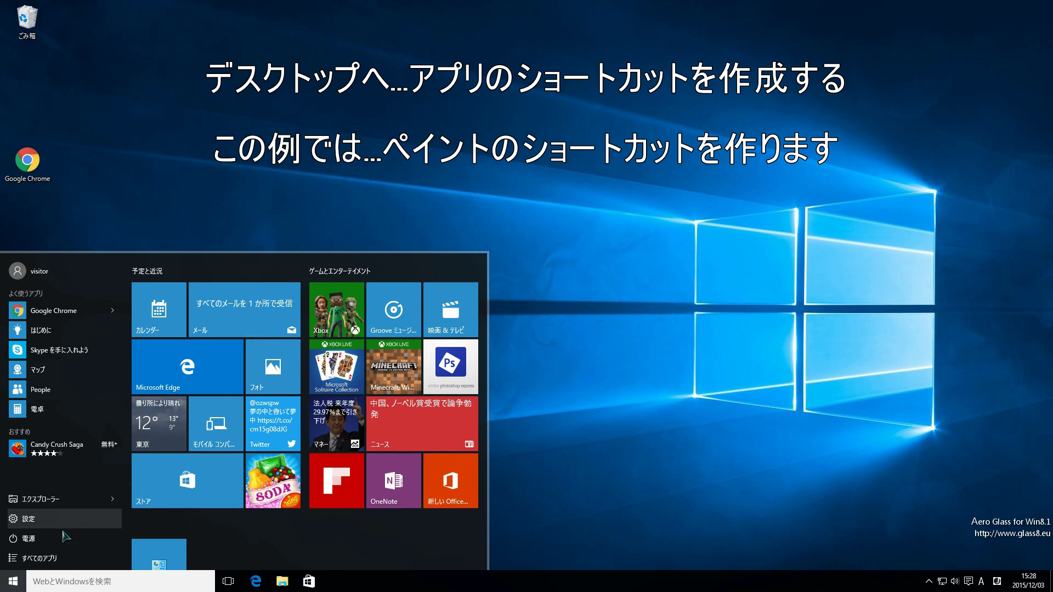
{"action": "left_click", "coordinate": [83, 558]}
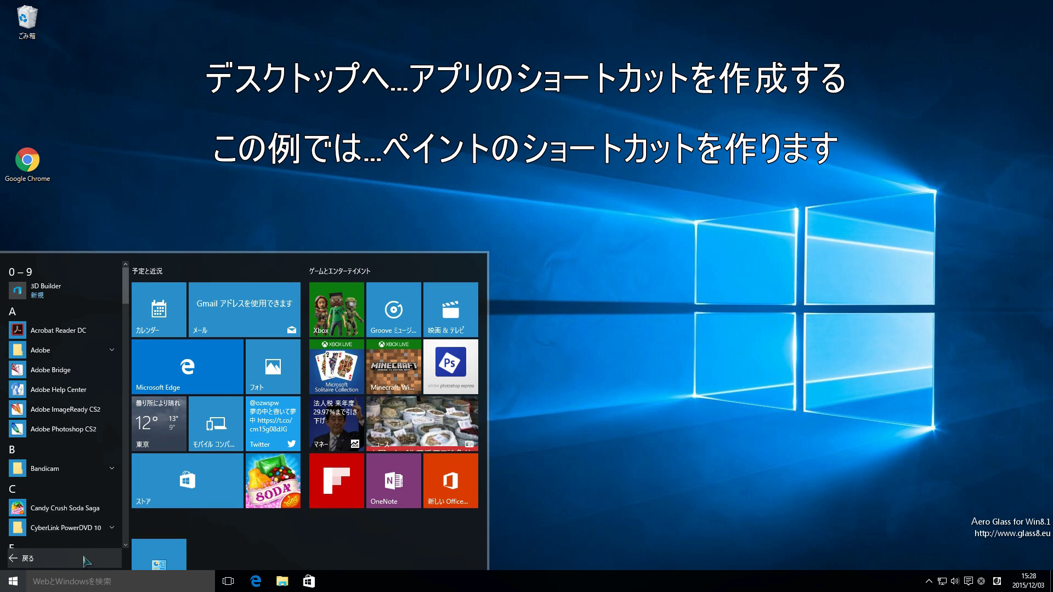
{"action": "left_click", "coordinate": [79, 273]}
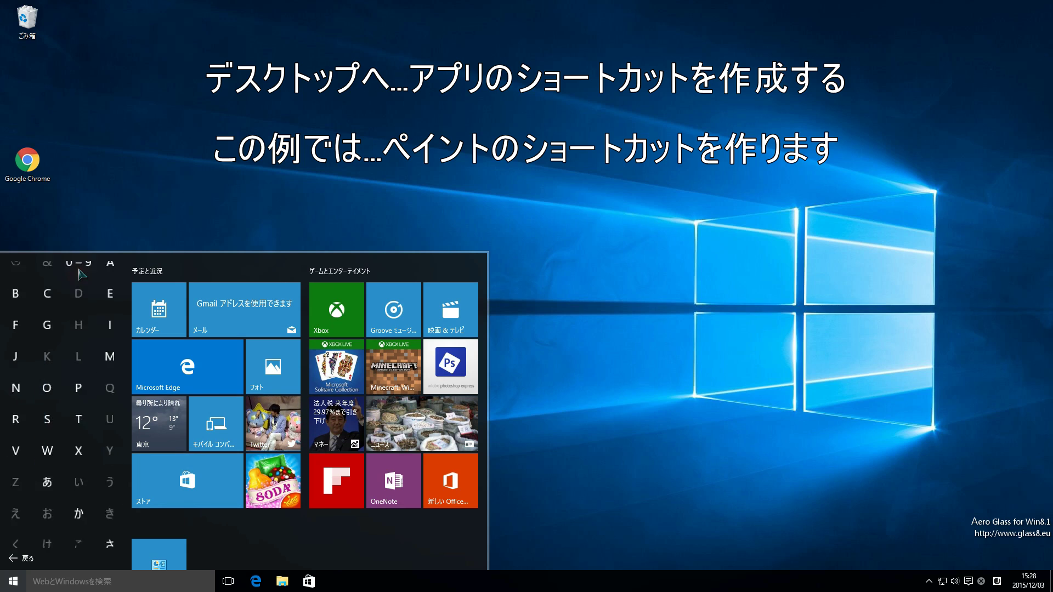
{"action": "left_click", "coordinate": [49, 446]}
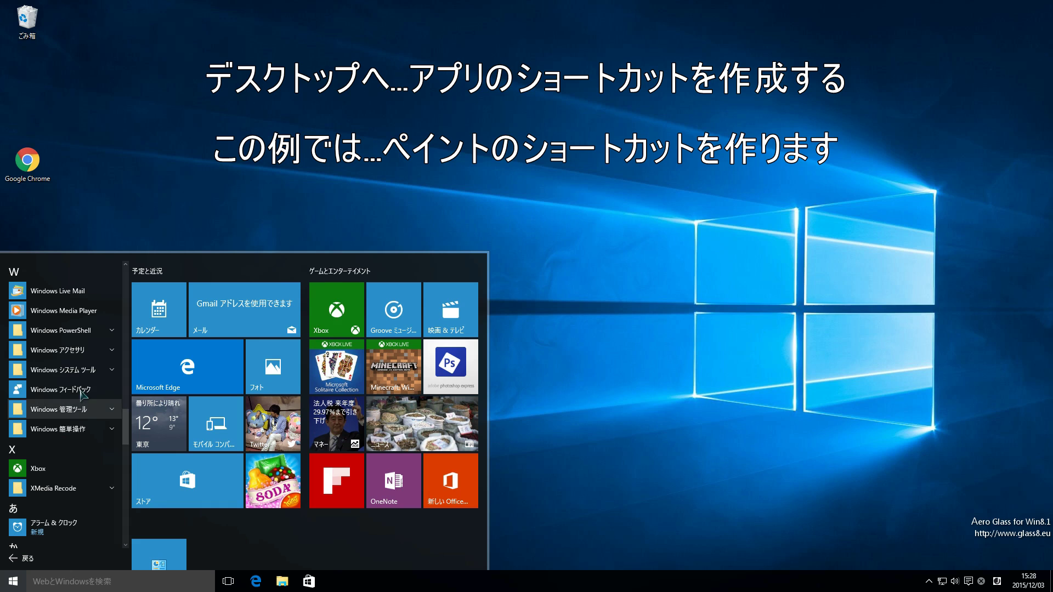
{"action": "left_click", "coordinate": [111, 351]}
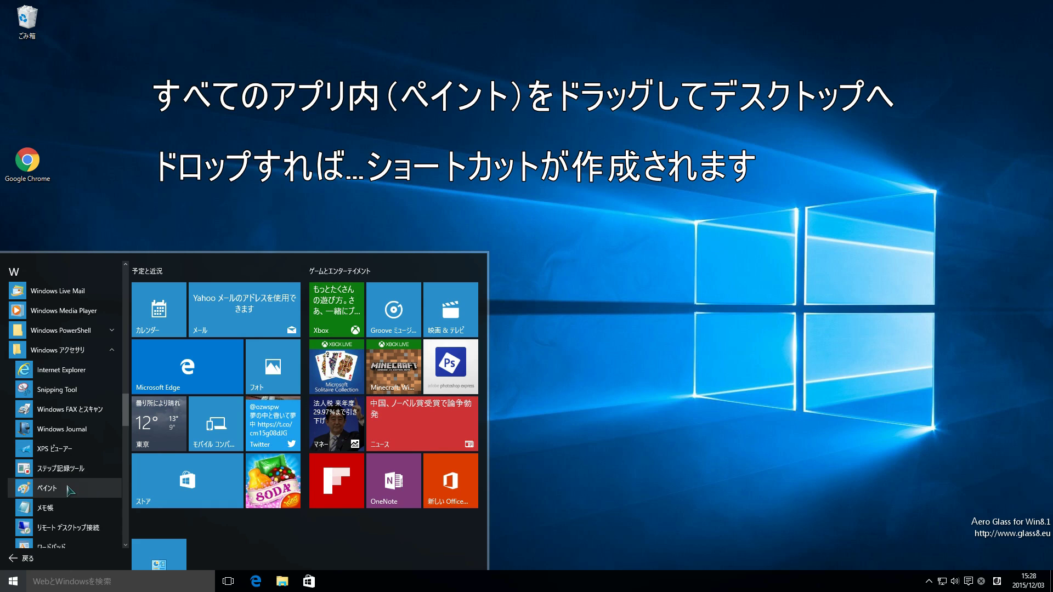
{"action": "mouse_move", "coordinate": [84, 484]}
{"action": "left_mouse_down"}
{"action": "mouse_move", "coordinate": [66, 379]}
{"action": "mouse_move", "coordinate": [159, 241]}
{"action": "mouse_move", "coordinate": [196, 228]}
{"action": "left_mouse_up"}
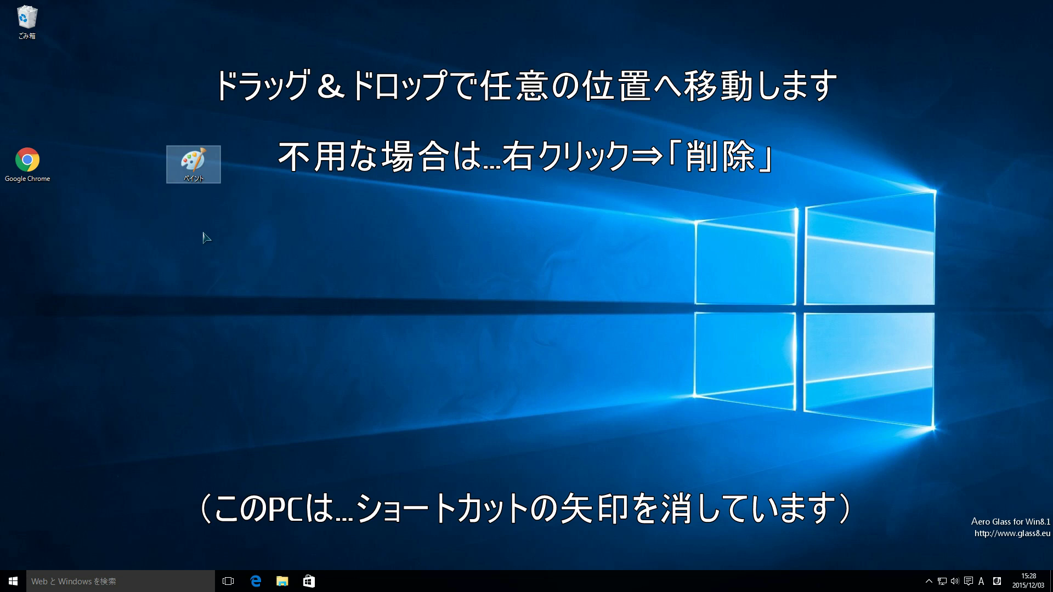
Place the ペイント shortcut between ごみ箱 and Google Chrome on the desktop, and look at its context options
{"action": "left_click_drag", "start_coordinate": [186, 176], "coordinate": [25, 102]}
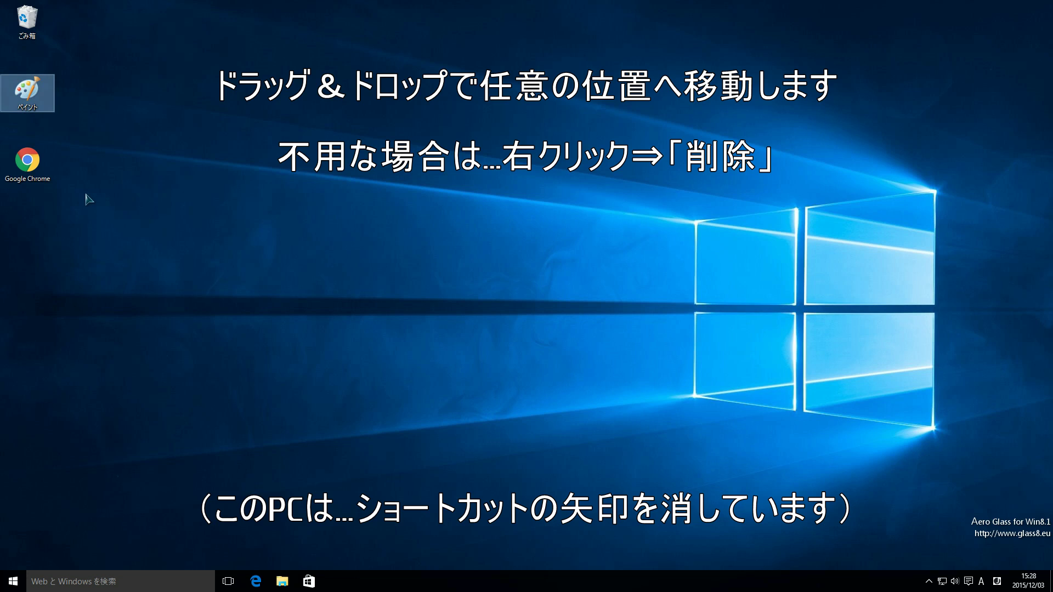
{"action": "right_click", "coordinate": [29, 88]}
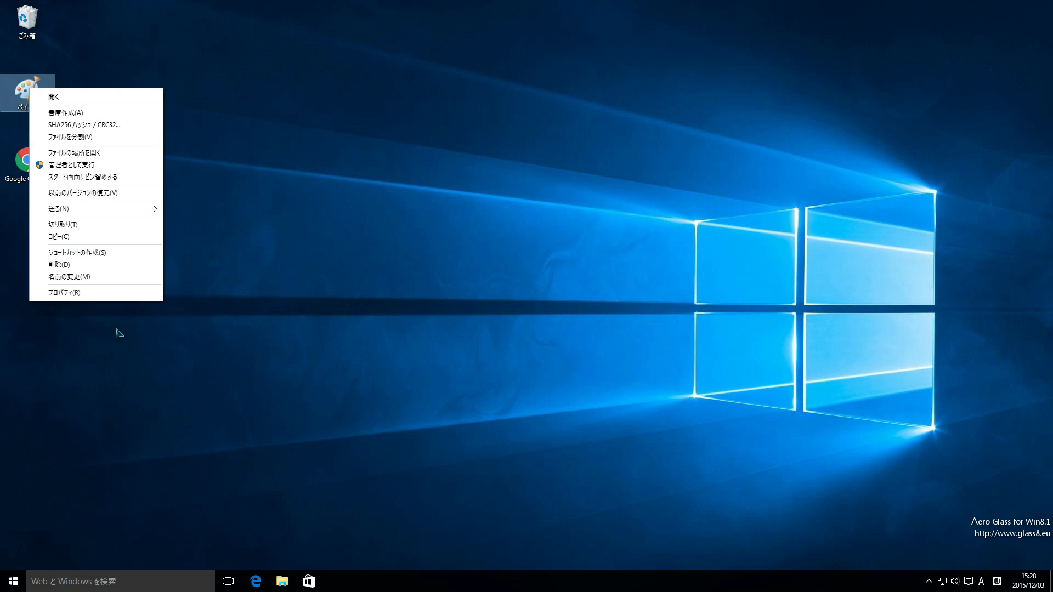
{"action": "left_click", "coordinate": [116, 330]}
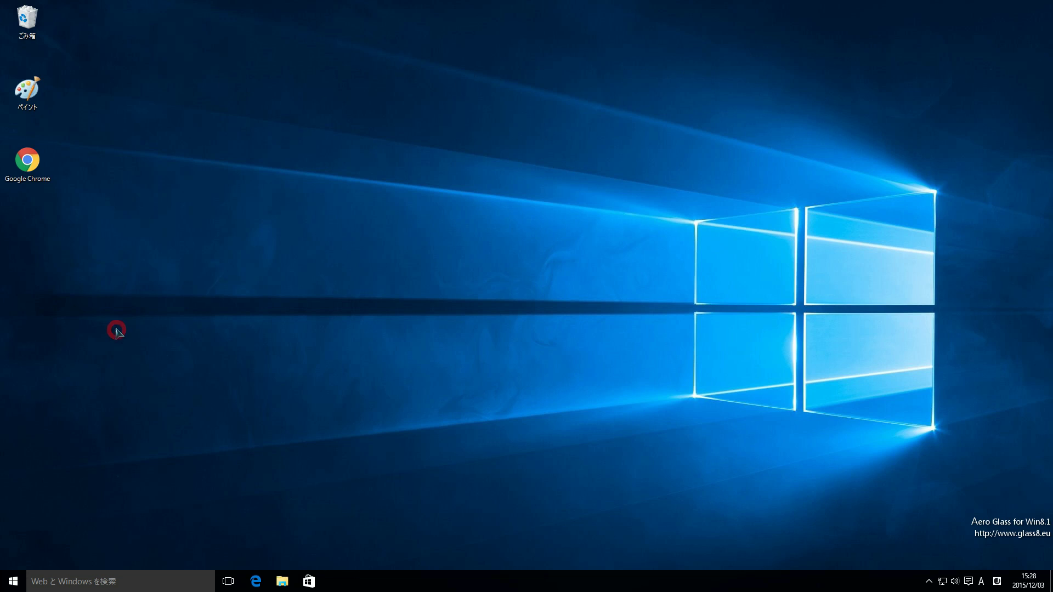
Set the desktop icon size to 大アイコン
{"action": "right_click", "coordinate": [141, 213]}
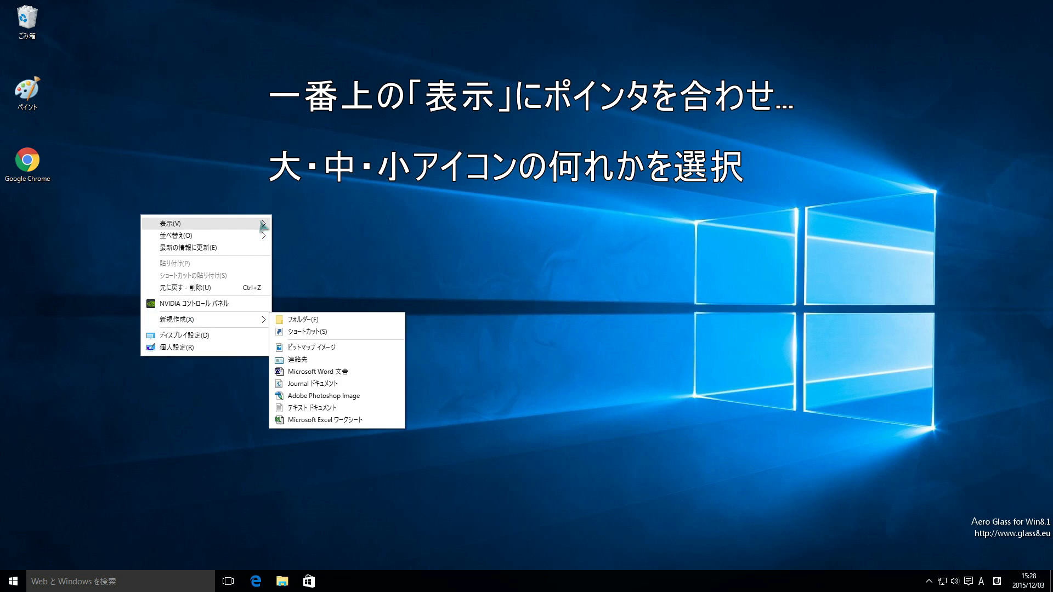
{"action": "mouse_move", "coordinate": [262, 225]}
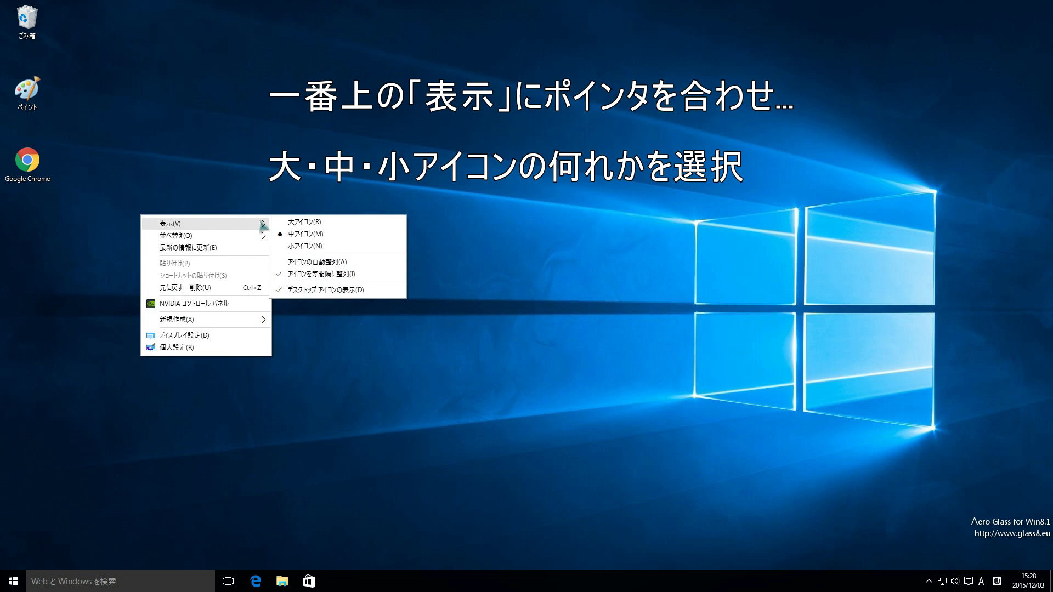
{"action": "left_click", "coordinate": [291, 222]}
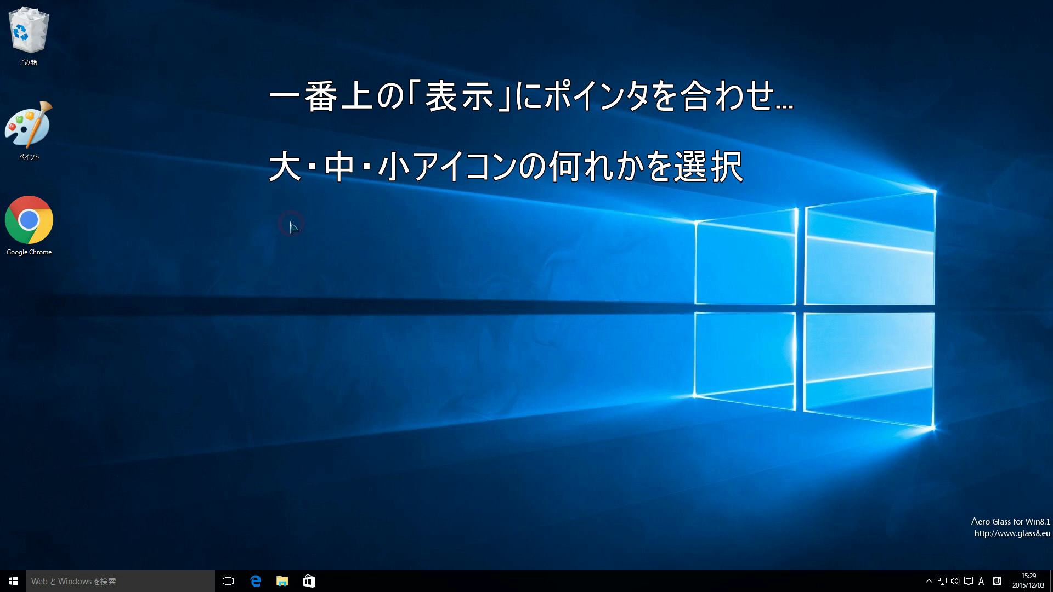
Change the desktop icon size to 小アイコン
{"action": "right_click", "coordinate": [181, 235]}
{"action": "mouse_move", "coordinate": [265, 245]}
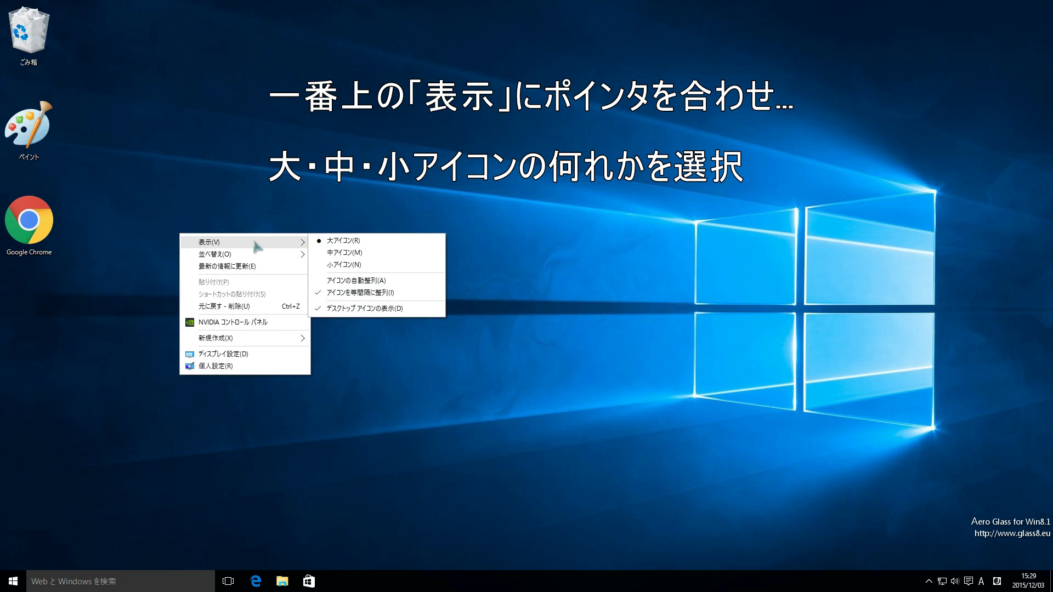
{"action": "left_click", "coordinate": [323, 264]}
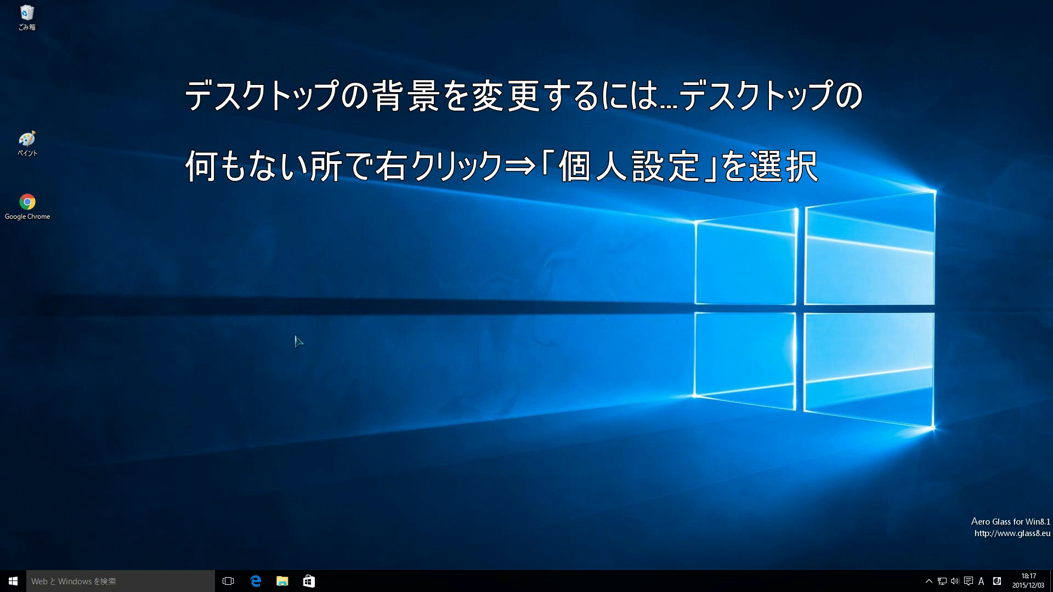
Open the desktop's personalization settings at the 背景 page
{"action": "right_click", "coordinate": [287, 331]}
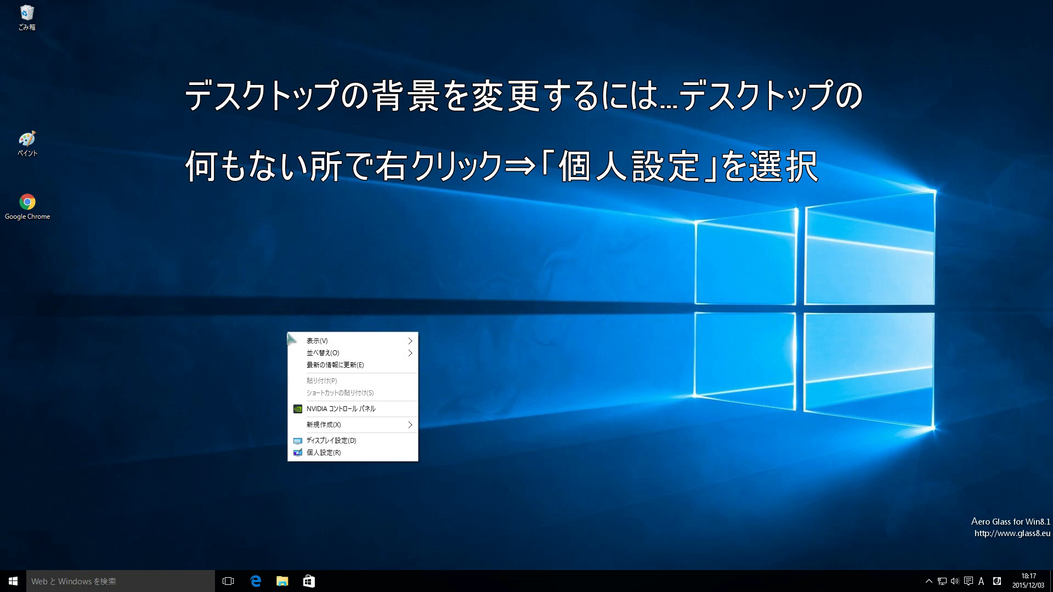
{"action": "left_click", "coordinate": [320, 453]}
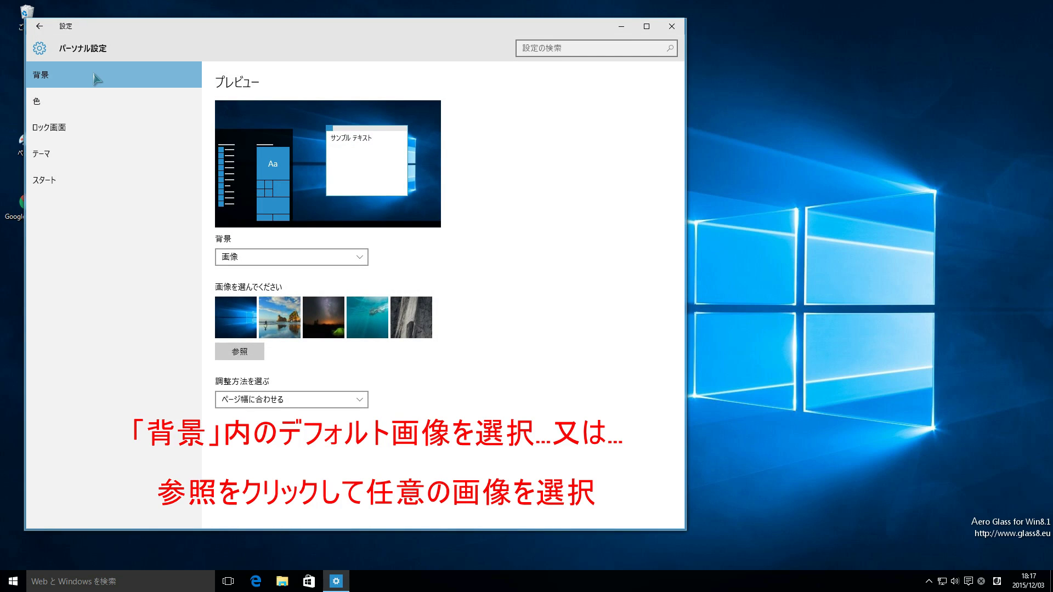
{"action": "left_click", "coordinate": [134, 76]}
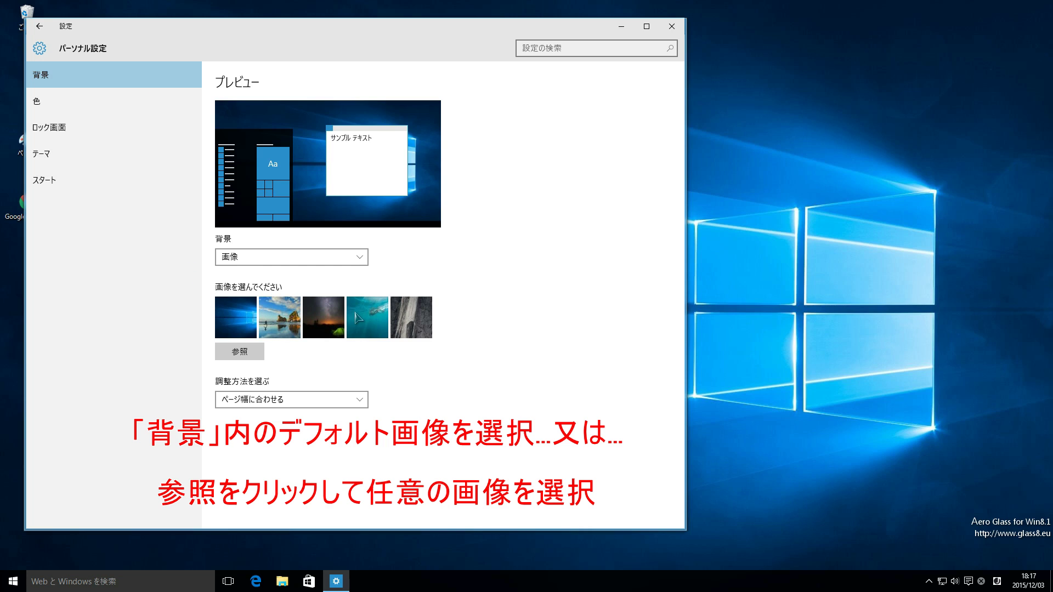
Try the default pictures of the rocky beach, the night-sky tent and the underwater swimmer as desktop background
{"action": "left_click", "coordinate": [284, 315]}
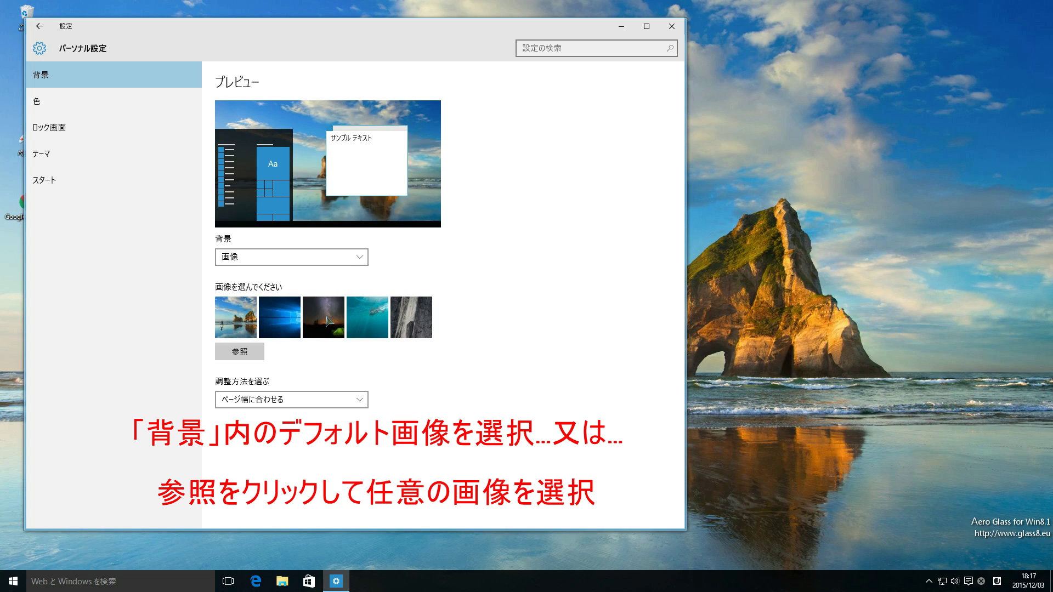
{"action": "left_click", "coordinate": [327, 320]}
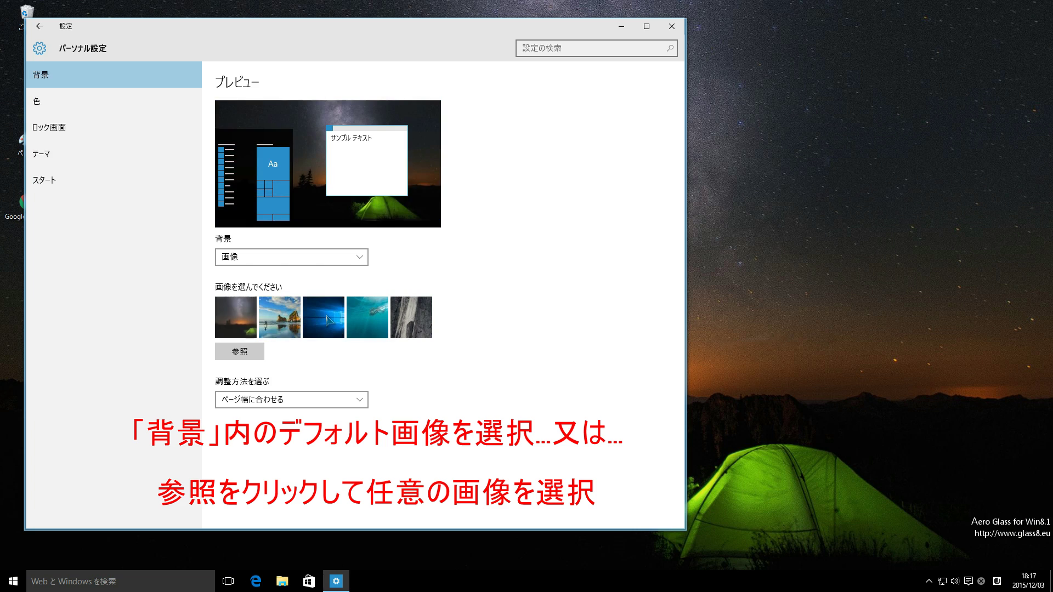
{"action": "left_click", "coordinate": [368, 318]}
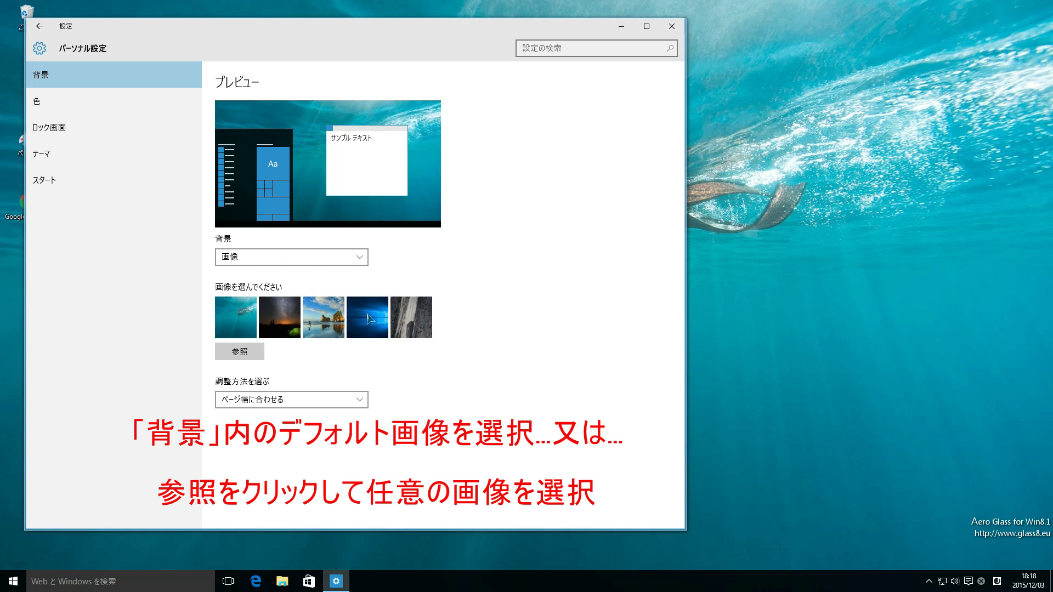
Set the Beach picture from the ピクチャ folder as the desktop background and close the settings
{"action": "left_click", "coordinate": [250, 352]}
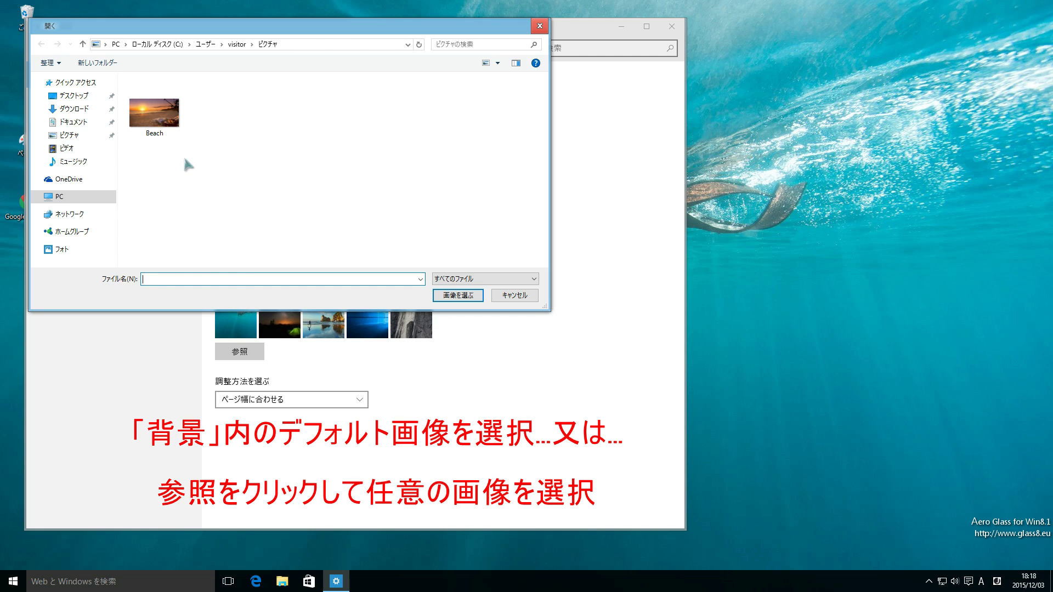
{"action": "double_click", "coordinate": [172, 114]}
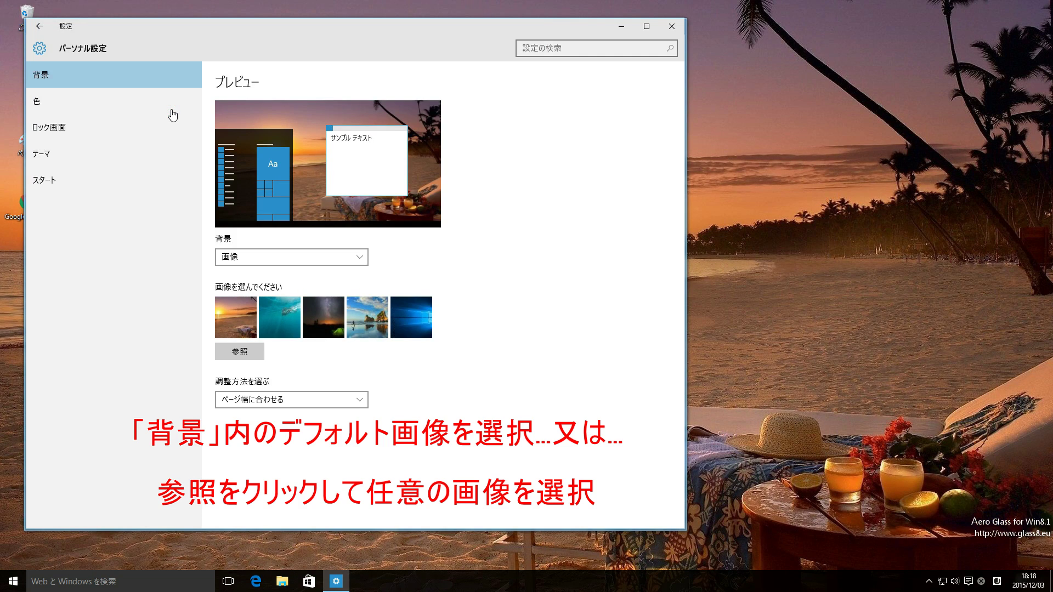
{"action": "left_click", "coordinate": [672, 28]}
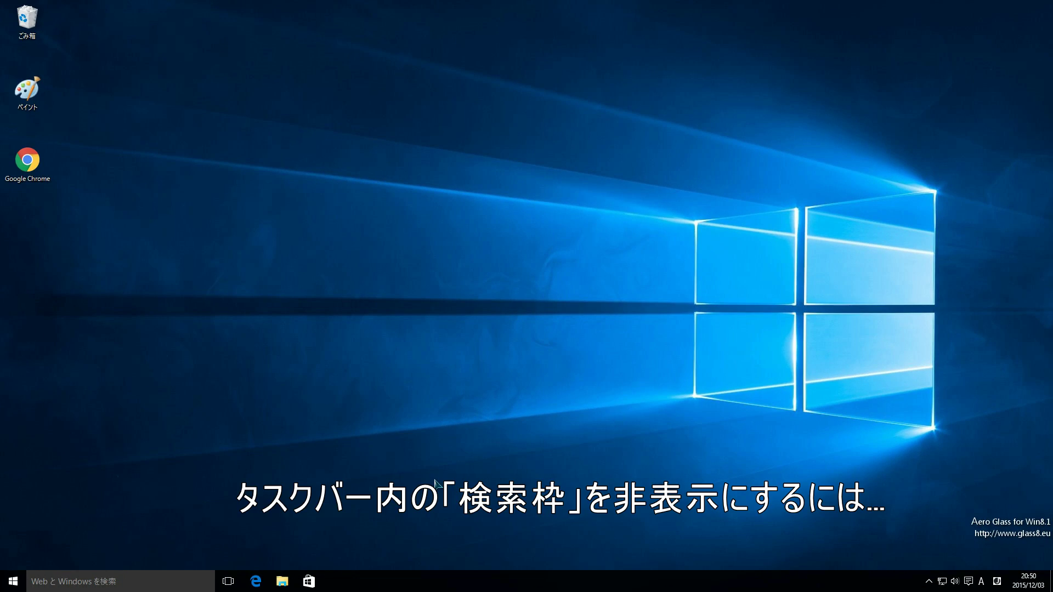
Open and dismiss the taskbar search, and set the taskbar's search display to 表示しない
{"action": "left_click", "coordinate": [157, 580]}
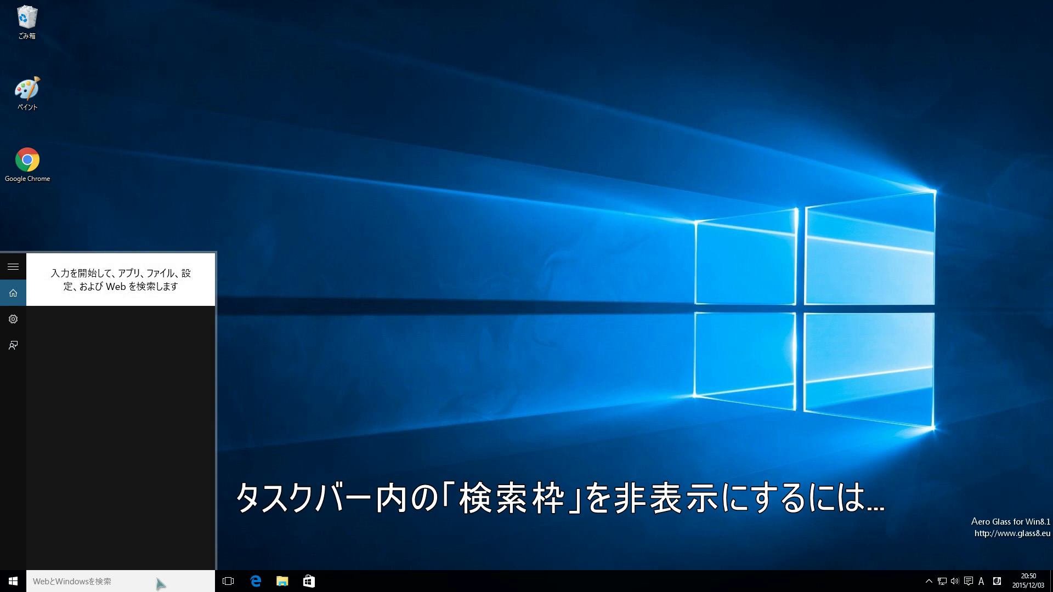
{"action": "left_click", "coordinate": [420, 588]}
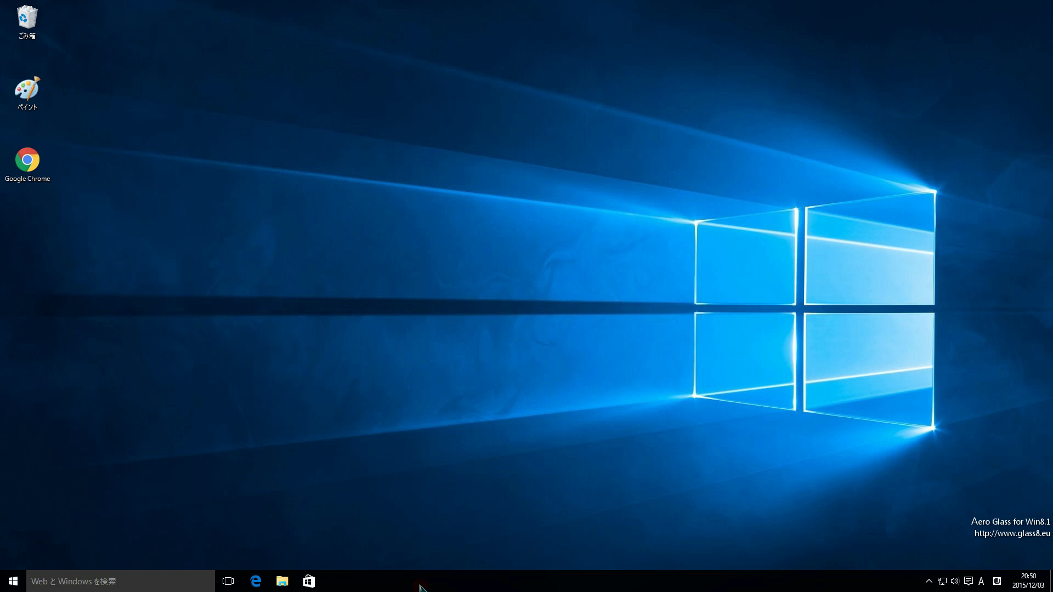
{"action": "right_click", "coordinate": [445, 587]}
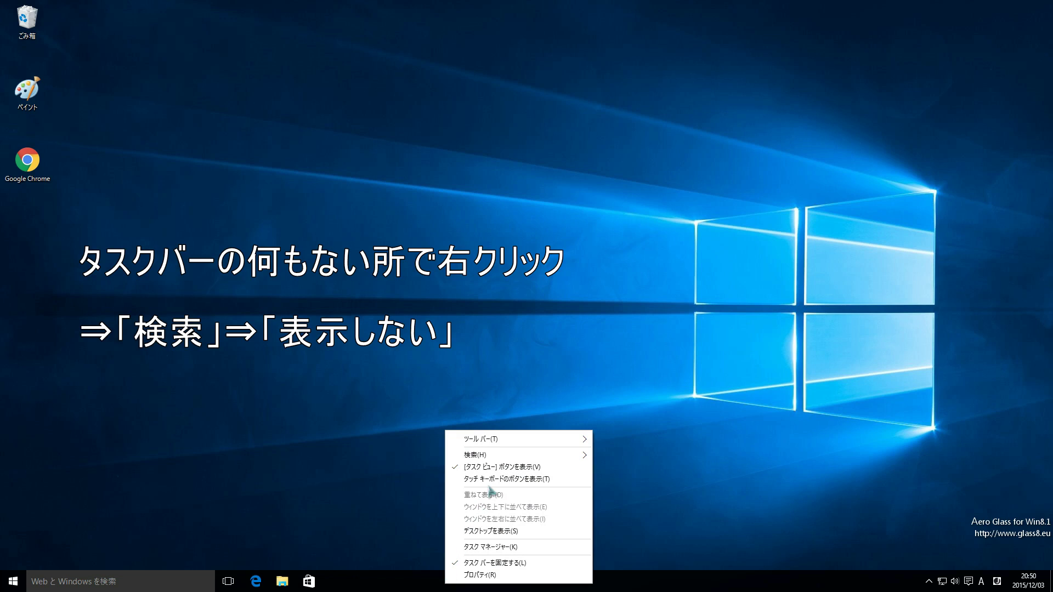
{"action": "mouse_move", "coordinate": [515, 456]}
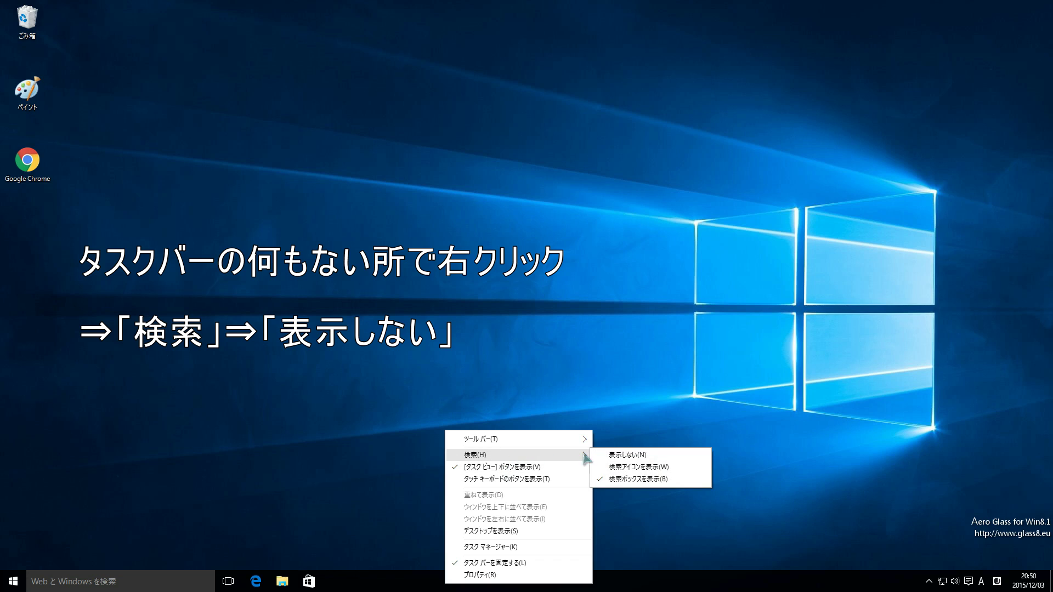
{"action": "left_click", "coordinate": [688, 460]}
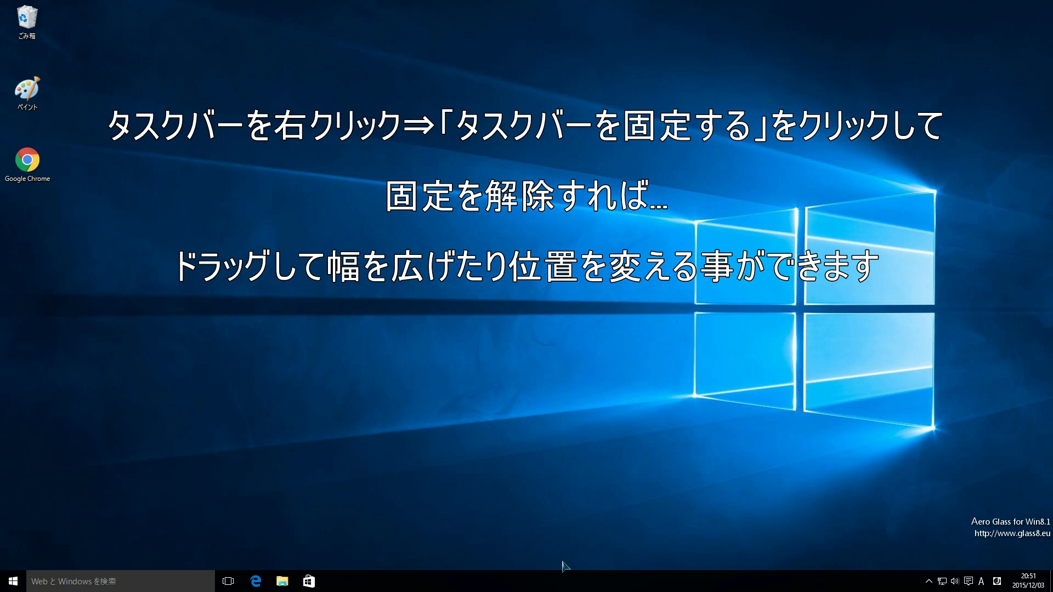
Unlock the taskbar by turning off タスク バーを固定する and try adjusting its height or position
{"action": "right_click", "coordinate": [552, 580]}
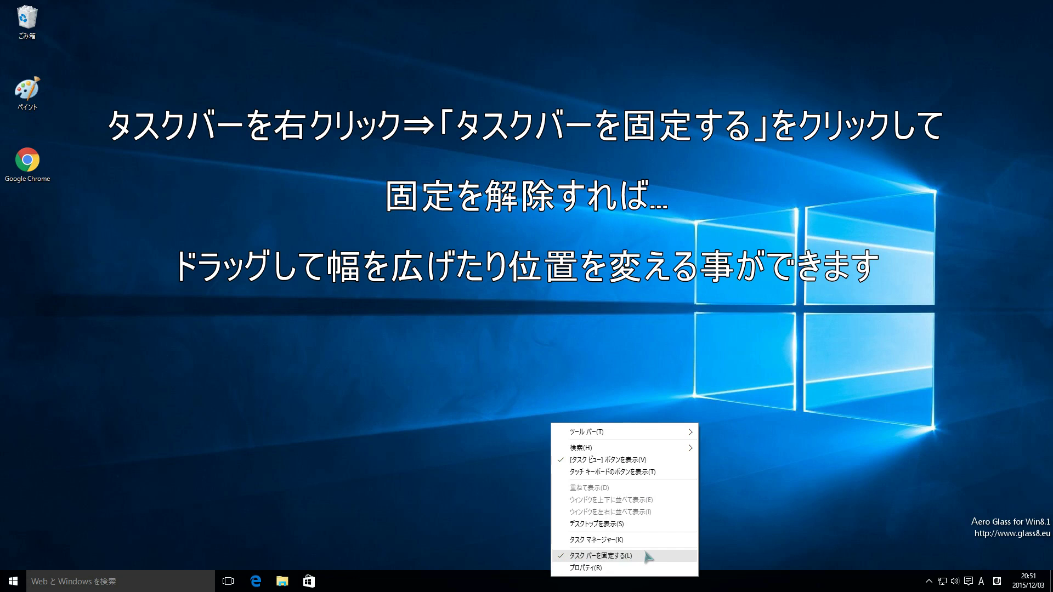
{"action": "left_click", "coordinate": [556, 555]}
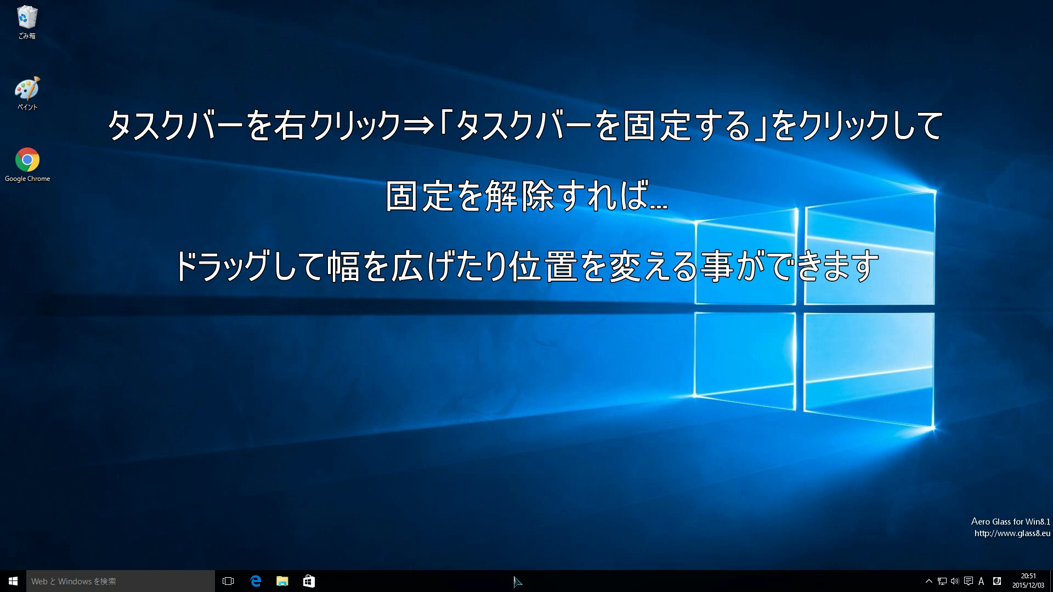
{"action": "mouse_move", "coordinate": [549, 573]}
{"action": "left_mouse_down"}
{"action": "mouse_move", "coordinate": [551, 493]}
{"action": "mouse_move", "coordinate": [545, 560]}
{"action": "mouse_move", "coordinate": [976, 352]}
{"action": "mouse_move", "coordinate": [1029, 348]}
{"action": "mouse_move", "coordinate": [881, 241]}
{"action": "mouse_move", "coordinate": [444, 15]}
{"action": "mouse_move", "coordinate": [347, 99]}
{"action": "mouse_move", "coordinate": [301, 157]}
{"action": "mouse_move", "coordinate": [32, 284]}
{"action": "mouse_move", "coordinate": [383, 500]}
{"action": "left_mouse_up"}
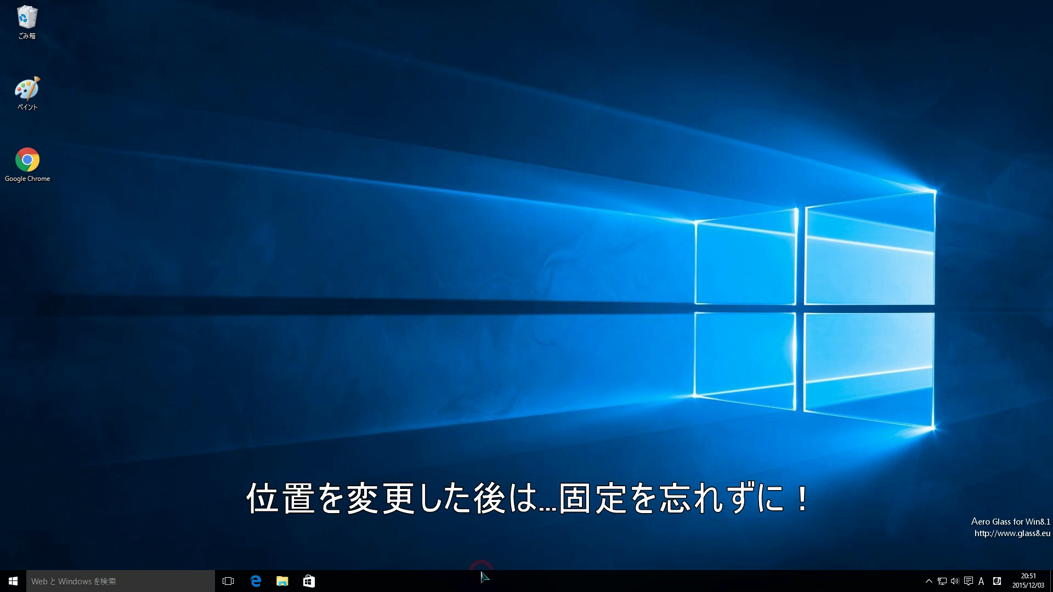
Lock the taskbar again with タスク バーを固定する
{"action": "right_click", "coordinate": [524, 579]}
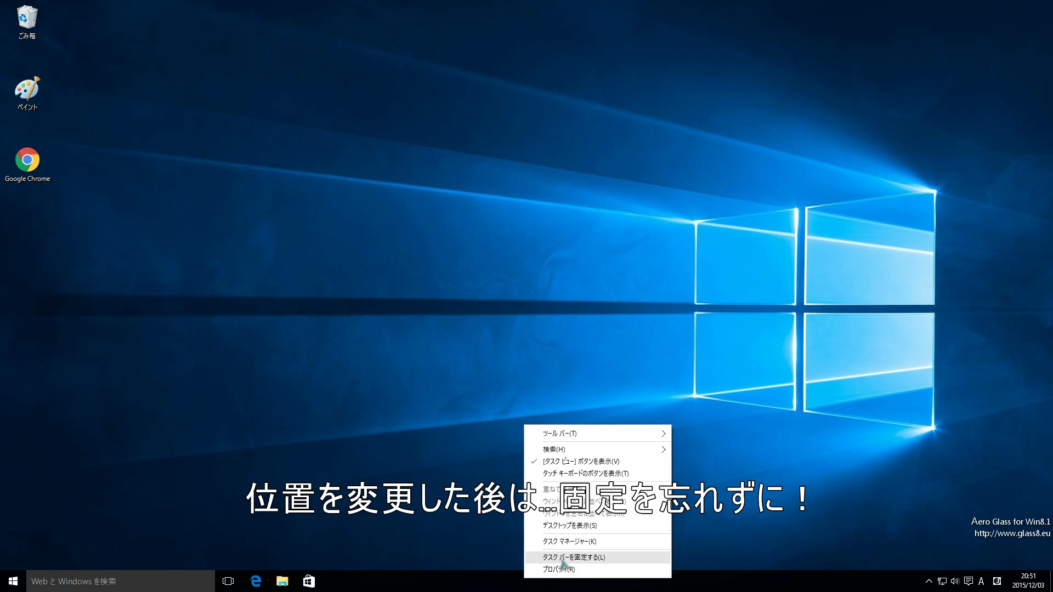
{"action": "left_click", "coordinate": [630, 558]}
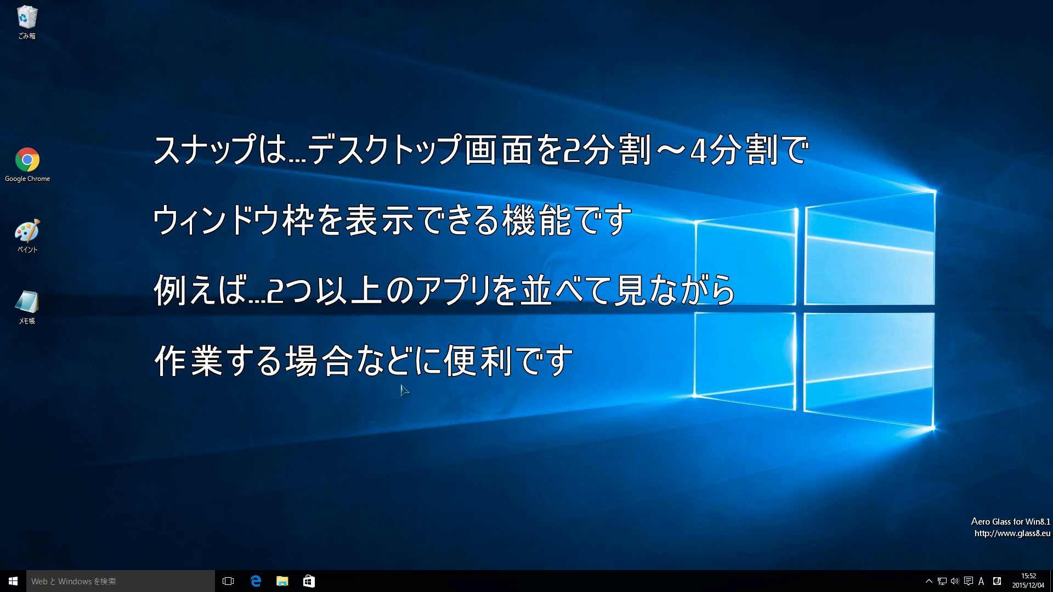
Open メモ帳 from its desktop shortcut, snap its window to full screen and move it into the lower-left quarter of the desktop
{"action": "double_click", "coordinate": [38, 311]}
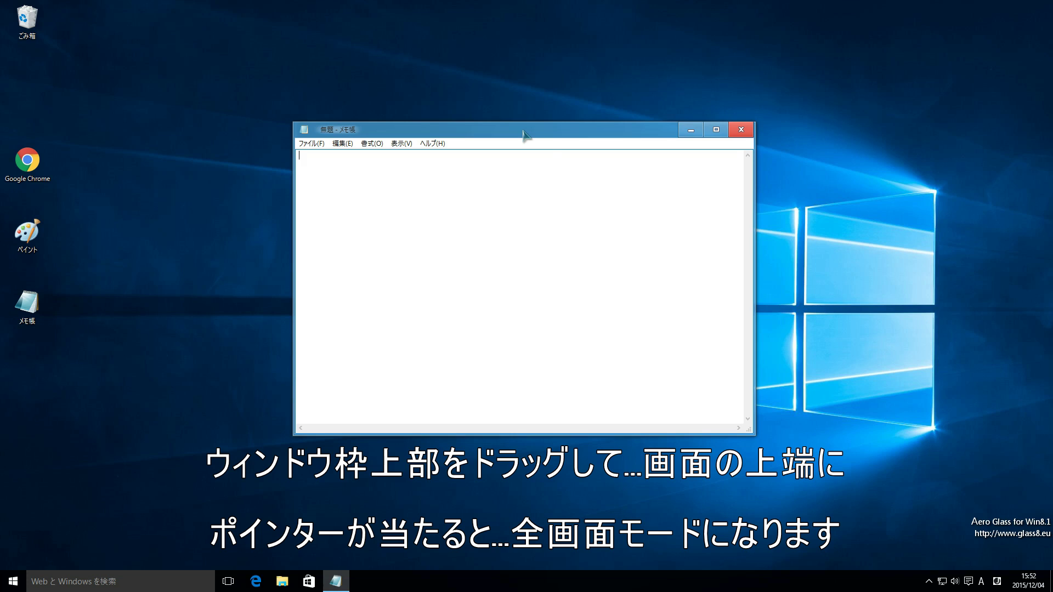
{"action": "left_click_drag", "start_coordinate": [524, 132], "coordinate": [527, 105]}
{"action": "left_click_drag", "start_coordinate": [530, 6], "coordinate": [2, 573]}
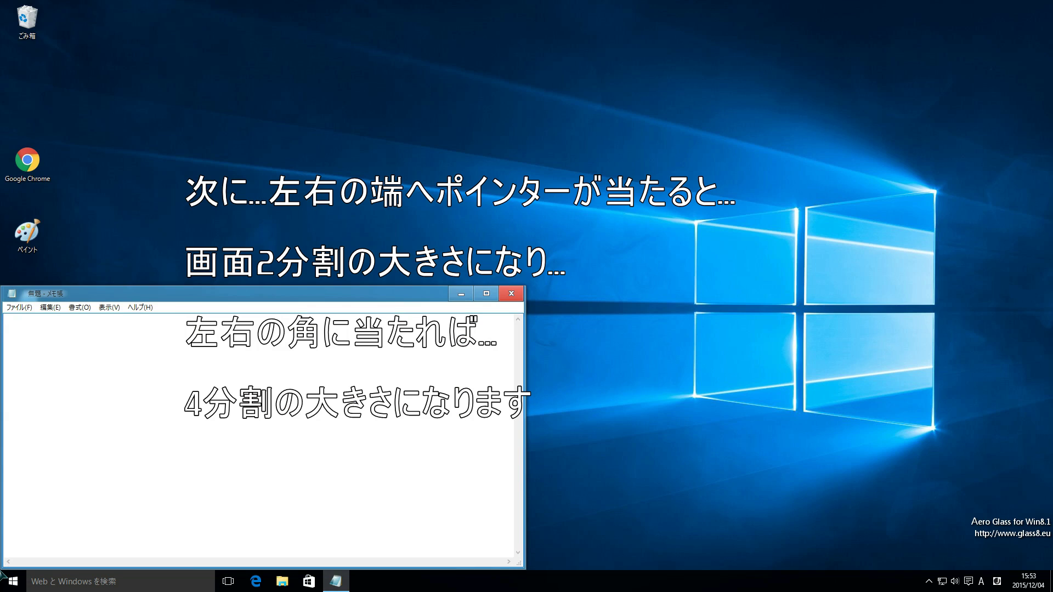
Snap the メモ帳 window to the right half of the desktop and restore it to a floating window, twice
{"action": "left_click_drag", "start_coordinate": [259, 294], "coordinate": [1048, 174]}
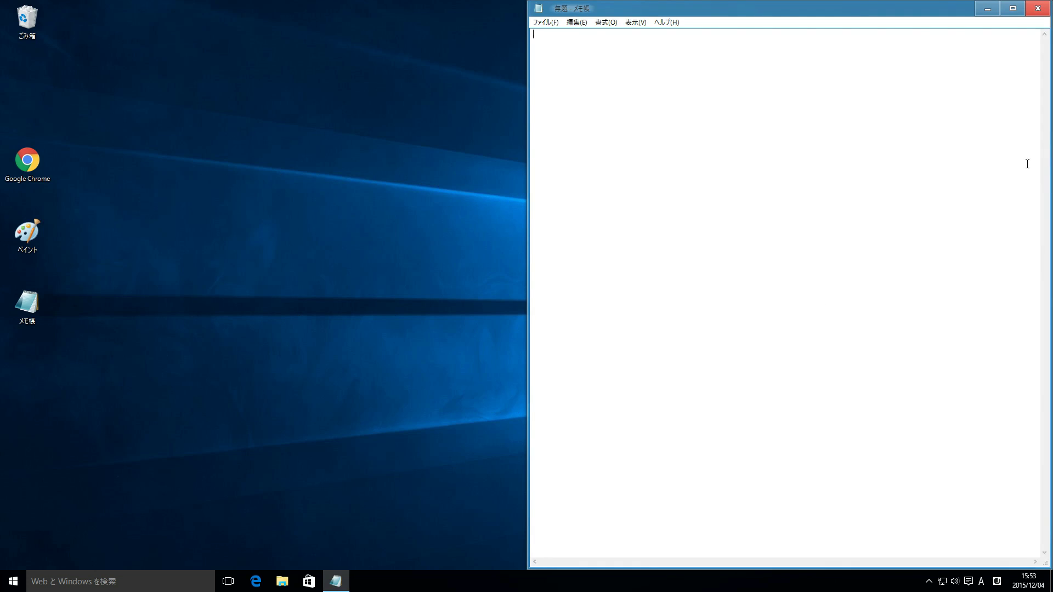
{"action": "left_click_drag", "start_coordinate": [832, 10], "coordinate": [510, 154]}
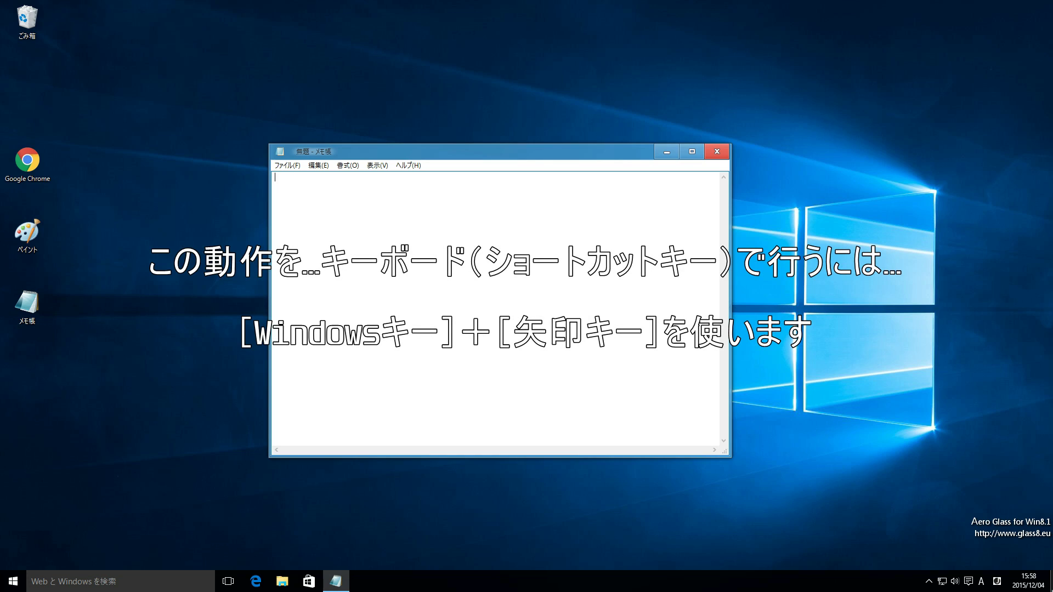
{"action": "key", "text": "super+Right"}
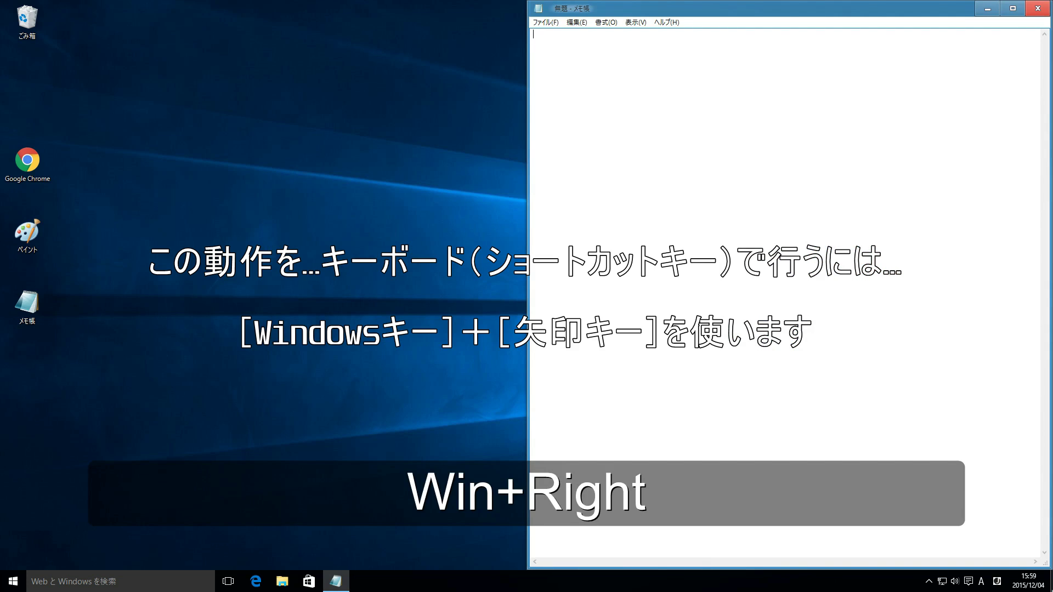
{"action": "key", "text": "super+Left"}
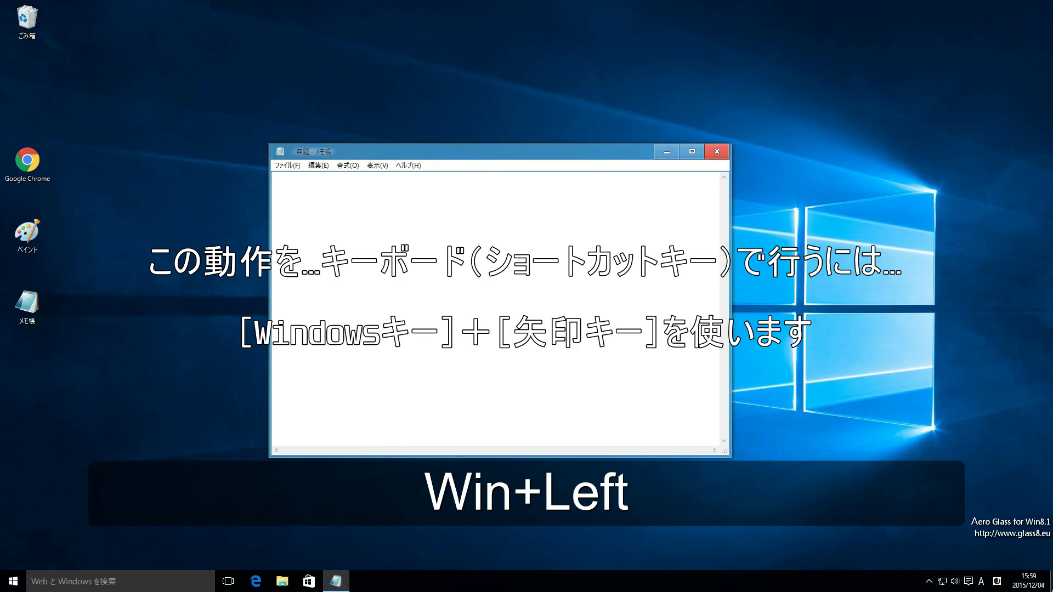
Snap the メモ帳 window to the left half, and cycle it through the upper-left and lower-left quarters
{"action": "key", "text": "super+Left"}
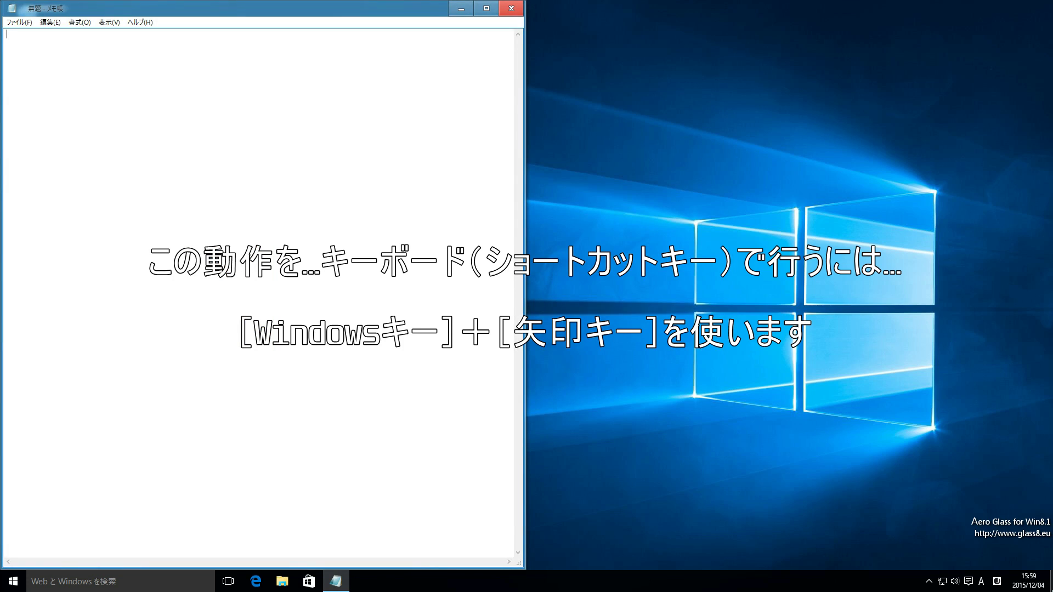
{"action": "key", "text": "super+Up"}
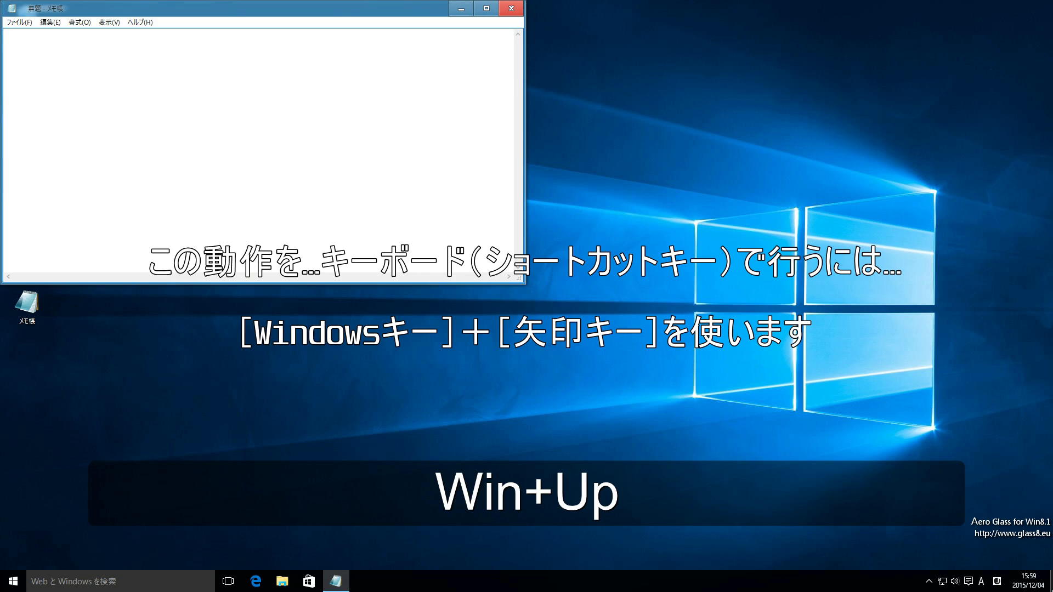
{"action": "key", "text": "super+Down"}
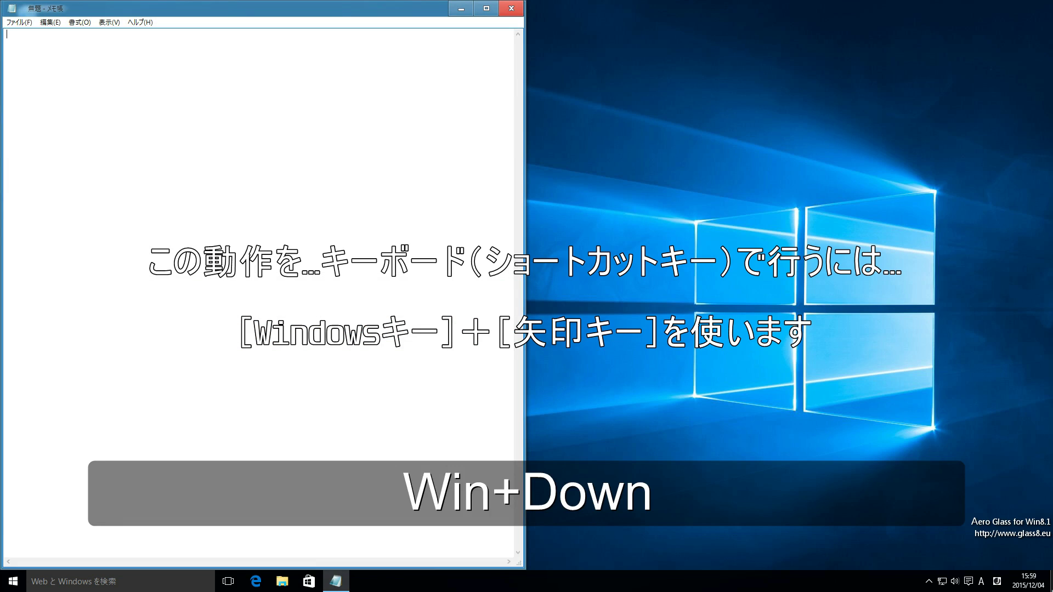
{"action": "key", "text": "super+Down"}
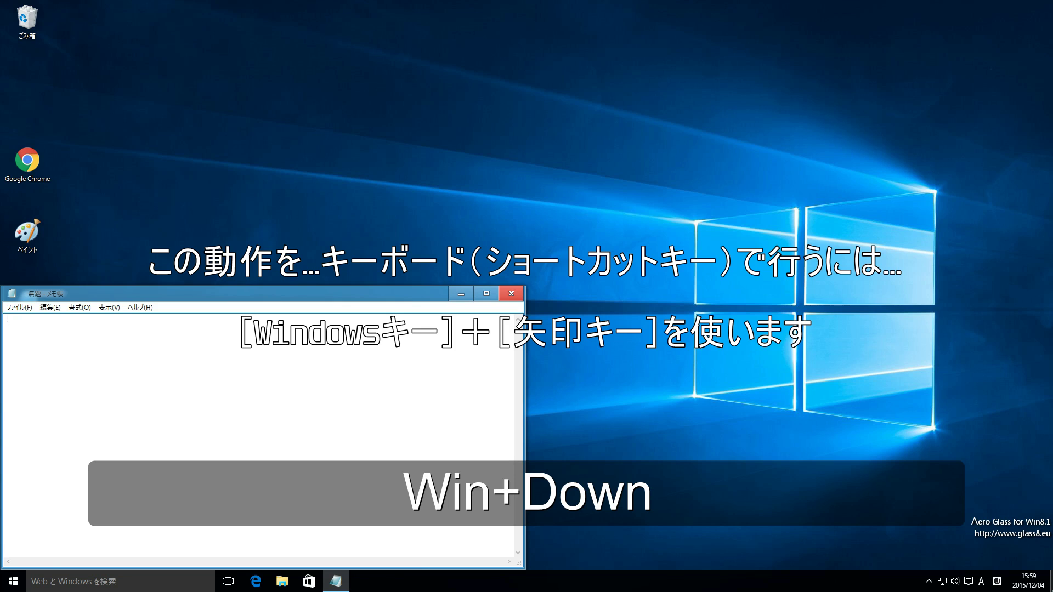
Shift the メモ帳 window to the lower-right quarter, expand it to the right half and restore it to floating
{"action": "key", "text": "super+Right"}
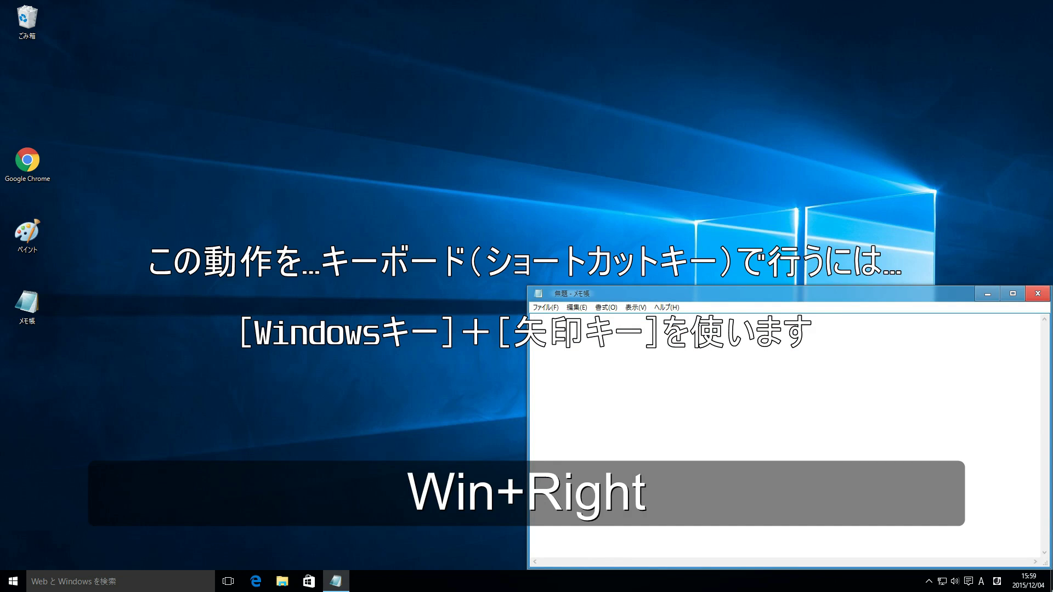
{"action": "key", "text": "super+Up"}
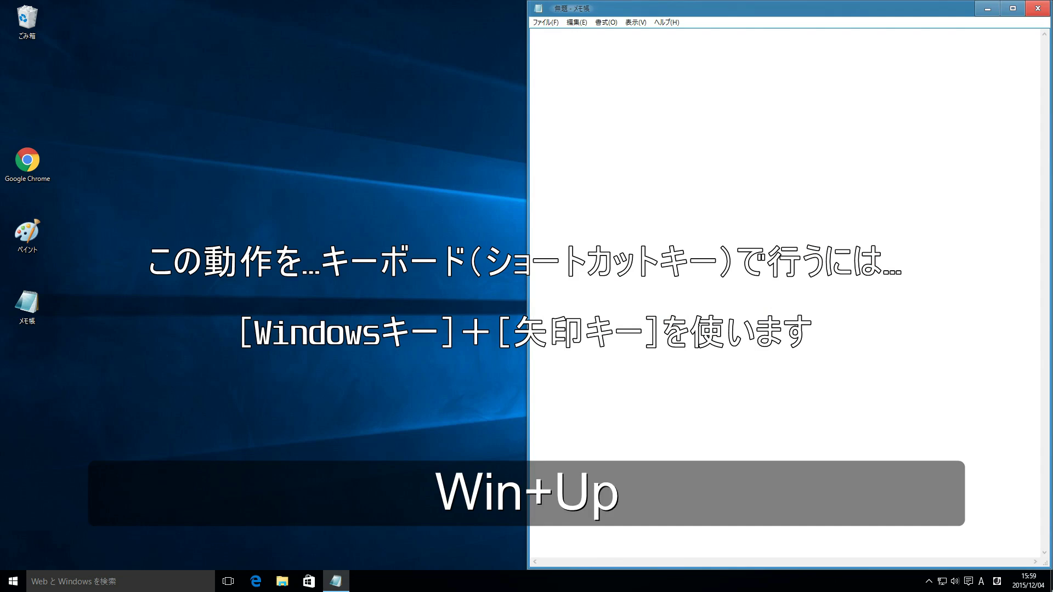
{"action": "key", "text": "super+Left"}
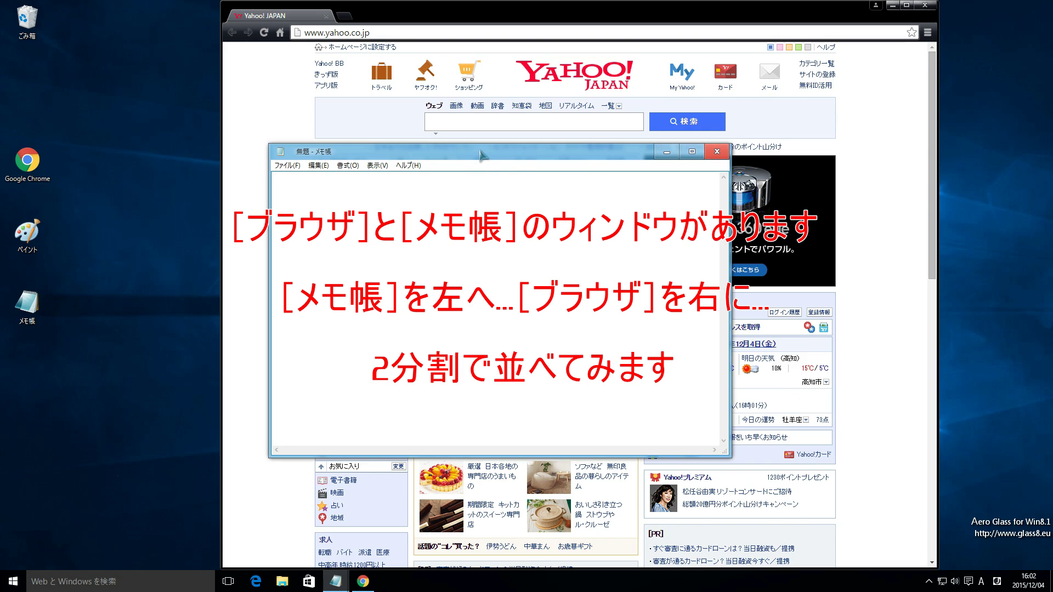
Arrange two windows side by side, with メモ帳 in the left half and the Chrome Yahoo! JAPAN window in the right half
{"action": "left_click_drag", "start_coordinate": [480, 154], "coordinate": [1, 130]}
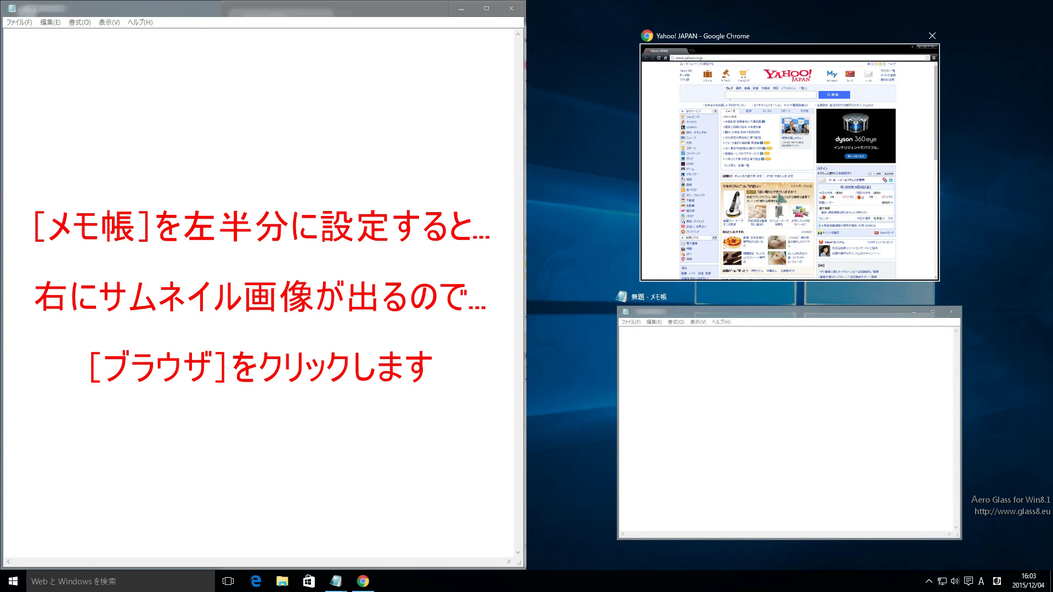
{"action": "left_click", "coordinate": [787, 163]}
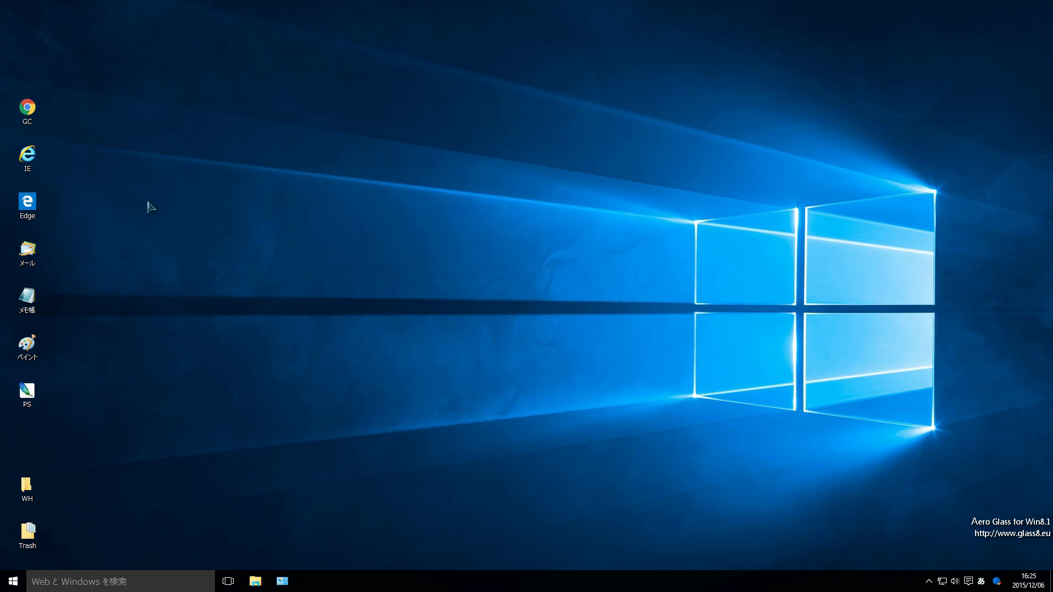
Open Edge, ペイント and メモ帳 from their desktop shortcuts
{"action": "left_click", "coordinate": [34, 209]}
{"action": "left_click", "coordinate": [34, 208]}
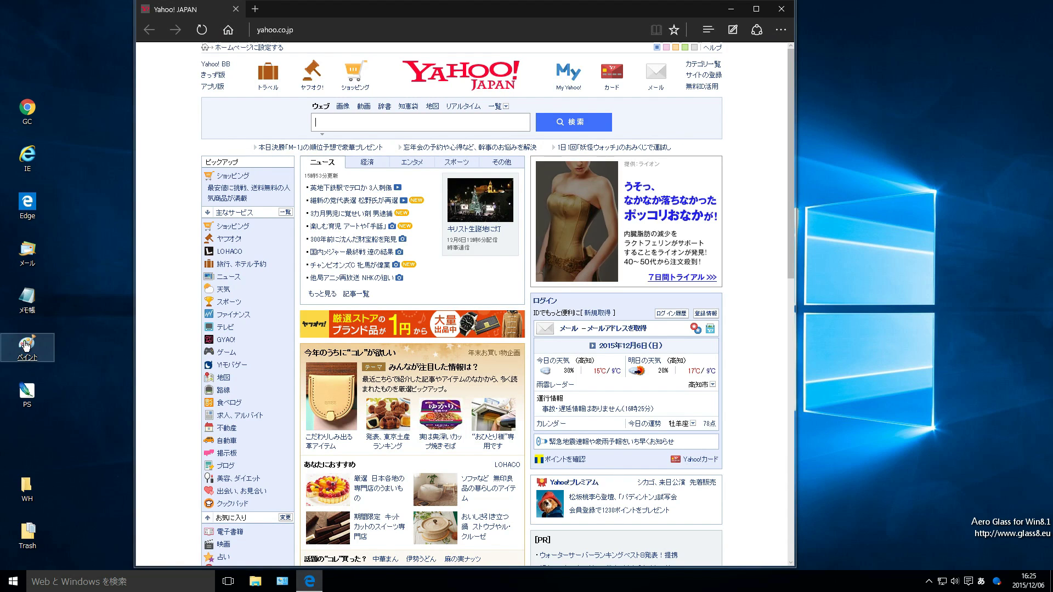
{"action": "double_click", "coordinate": [41, 347]}
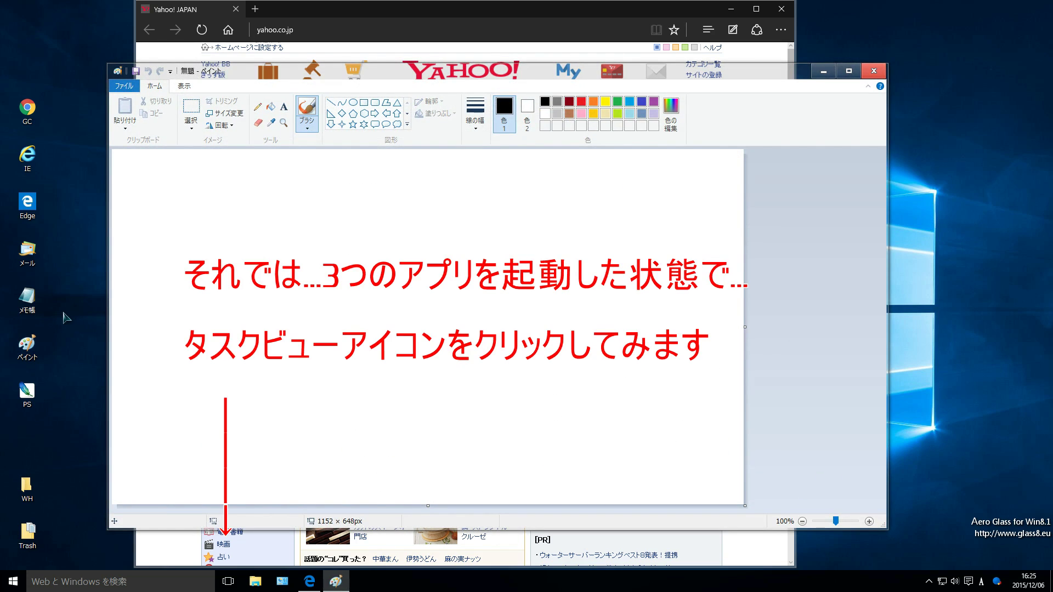
{"action": "left_click", "coordinate": [37, 301]}
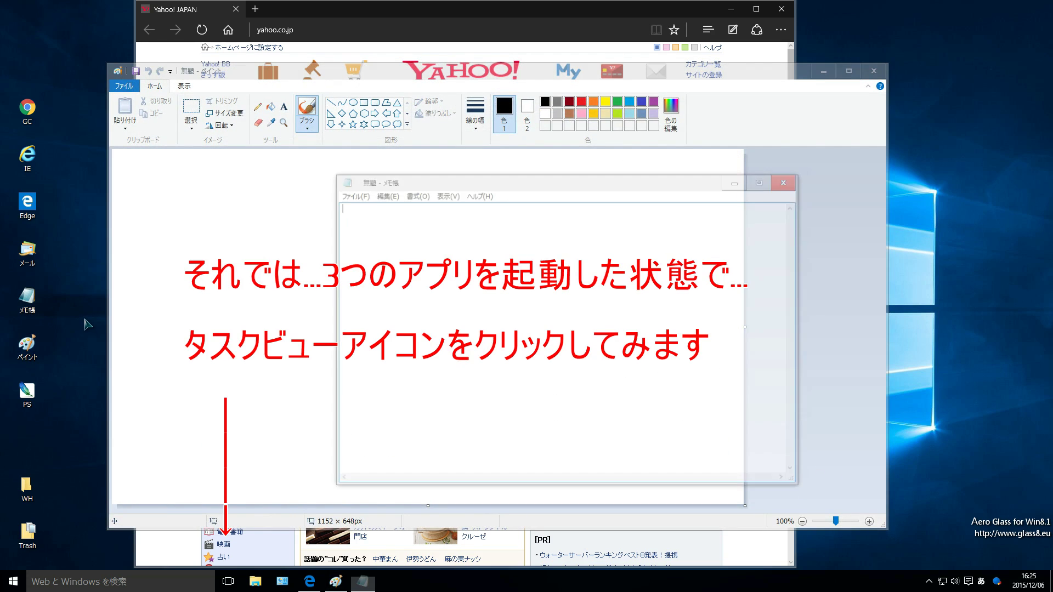
Open Task View and add two new virtual desktops, making three in all
{"action": "left_click", "coordinate": [235, 582]}
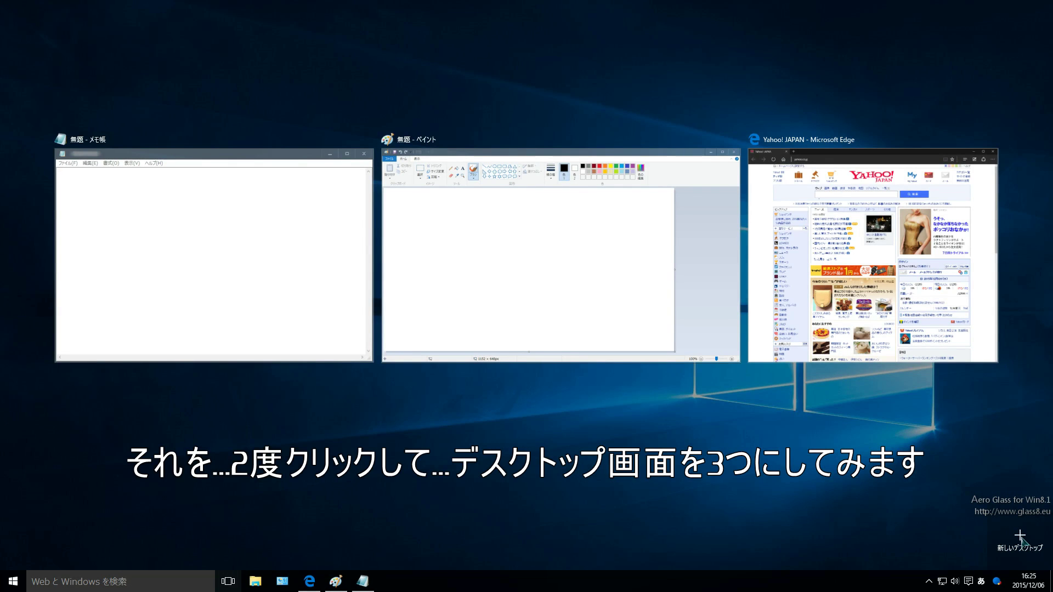
{"action": "left_click", "coordinate": [1020, 538]}
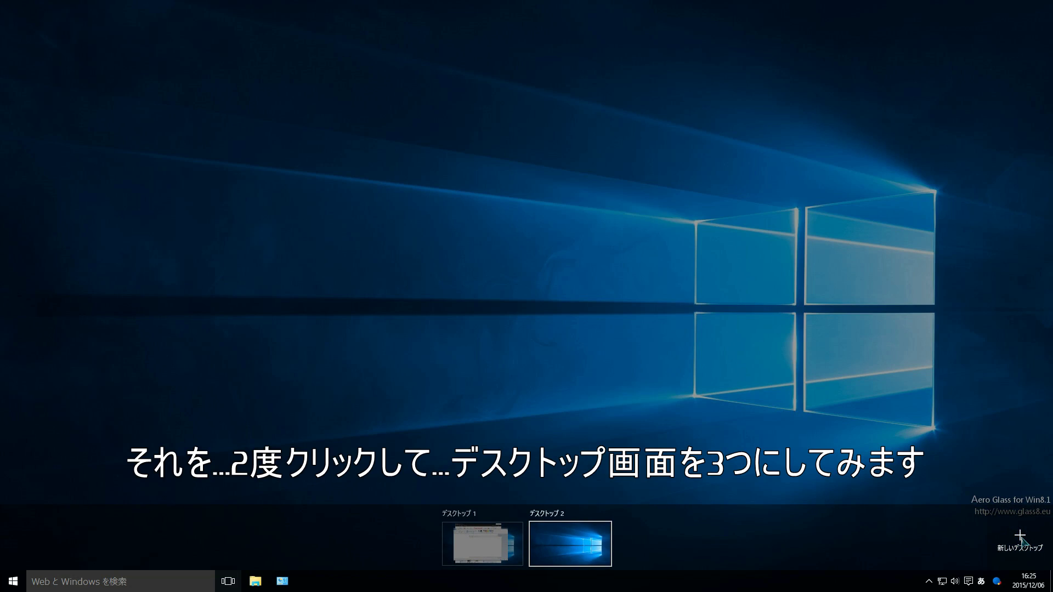
{"action": "left_click", "coordinate": [1021, 539]}
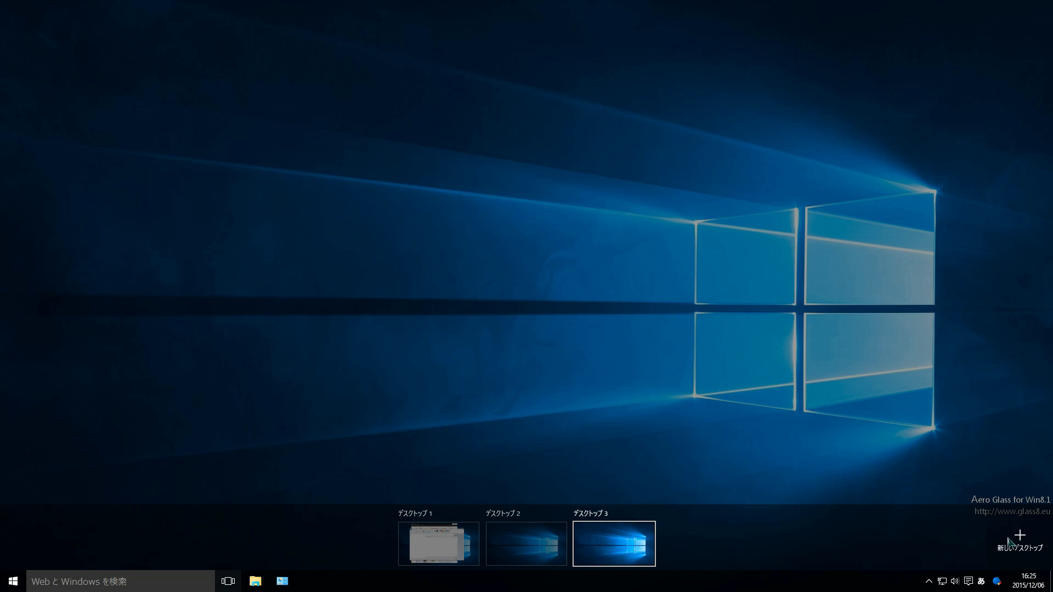
In Task View, move the Edge window from デスクトップ 1 to デスクトップ 2 and the ペイント window to デスクトップ 3
{"action": "mouse_move", "coordinate": [636, 548]}
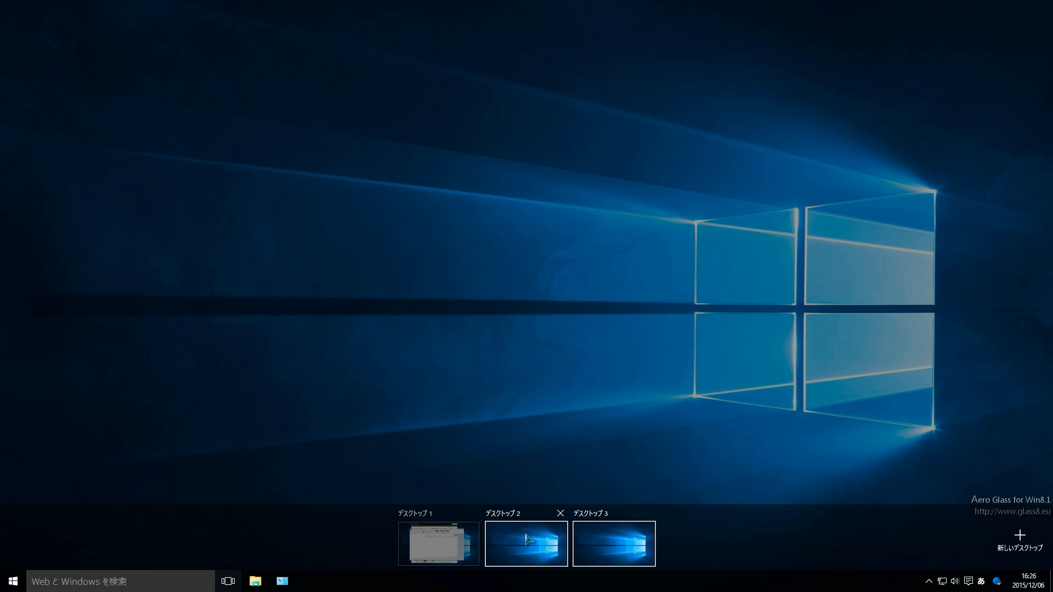
{"action": "mouse_move", "coordinate": [465, 540]}
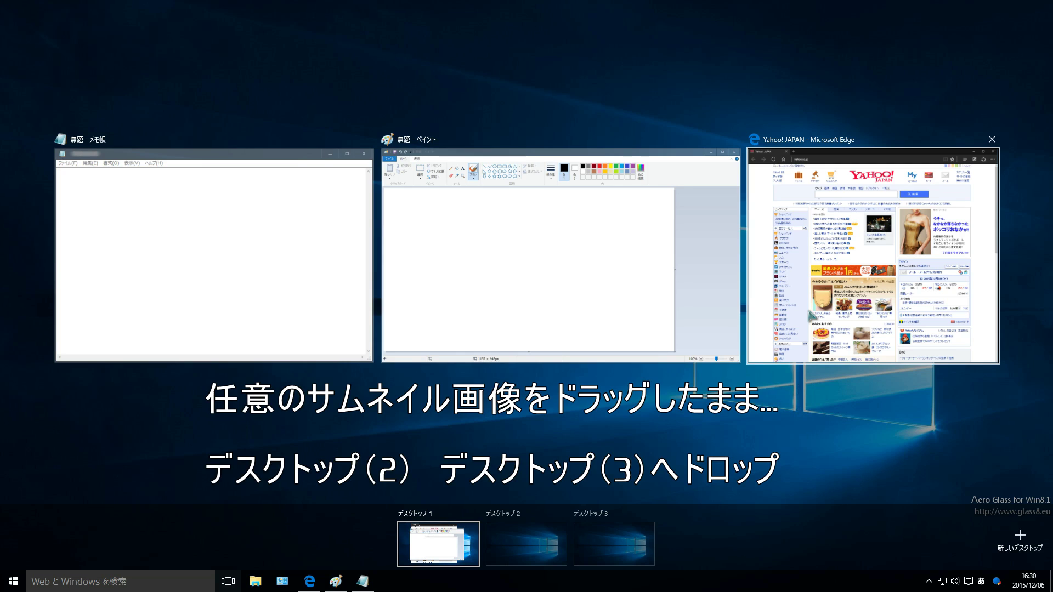
{"action": "left_click_drag", "start_coordinate": [818, 301], "coordinate": [513, 554]}
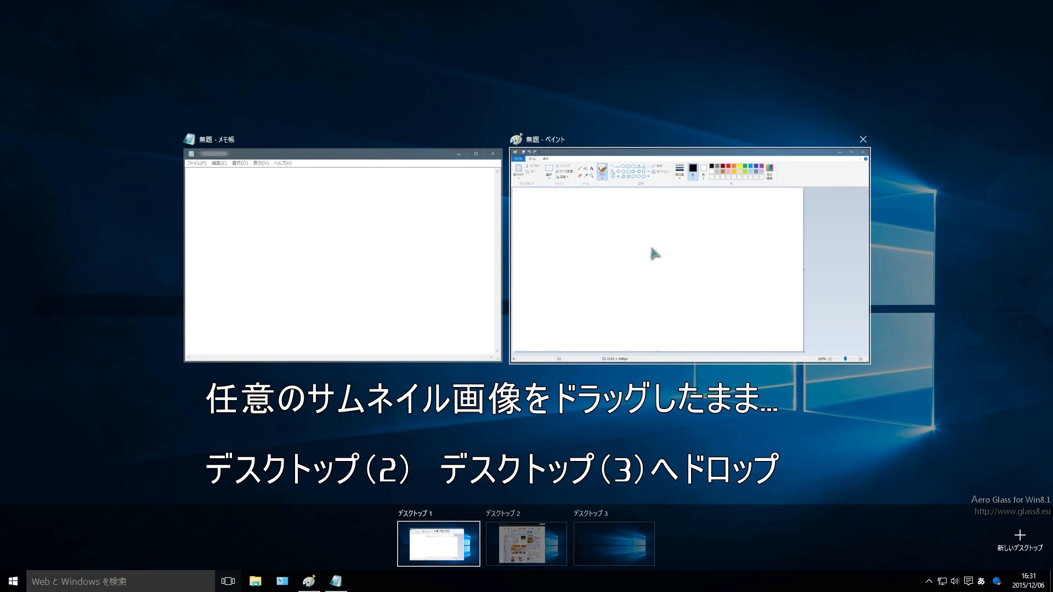
{"action": "mouse_move", "coordinate": [652, 248]}
{"action": "left_mouse_down"}
{"action": "mouse_move", "coordinate": [643, 383]}
{"action": "mouse_move", "coordinate": [611, 546]}
{"action": "left_mouse_up"}
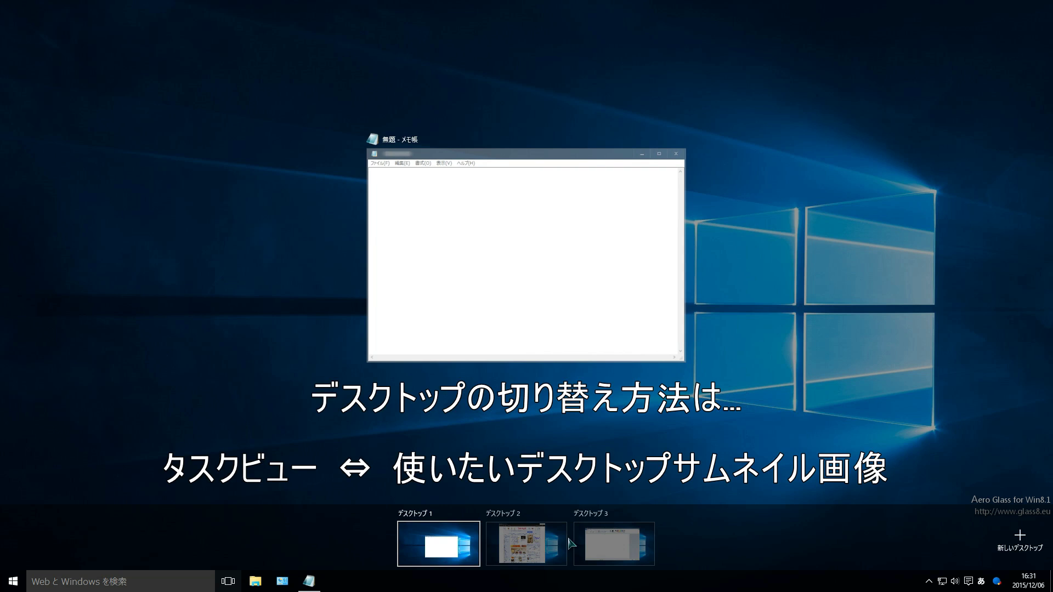
Use Task View to switch to デスクトップ 2, on to デスクトップ 3, and back to デスクトップ 1
{"action": "left_click", "coordinate": [526, 542]}
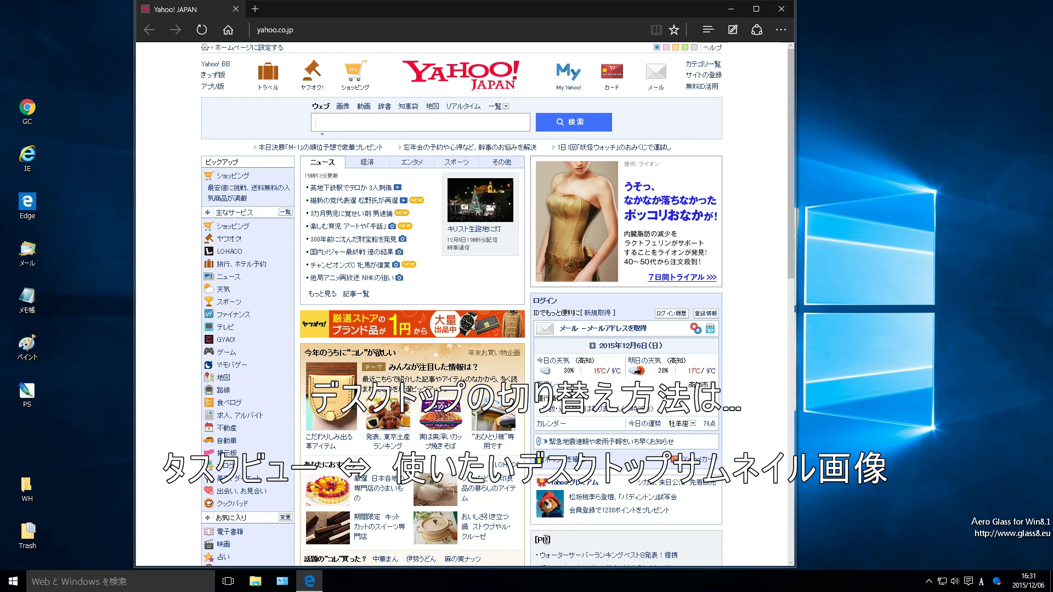
{"action": "left_click", "coordinate": [228, 581]}
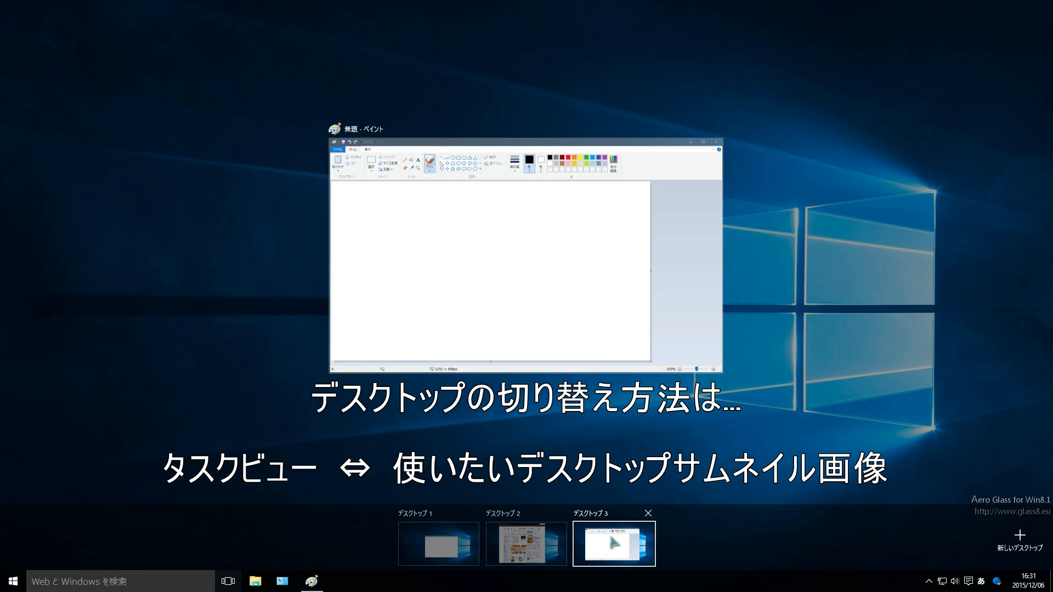
{"action": "left_click", "coordinate": [613, 543]}
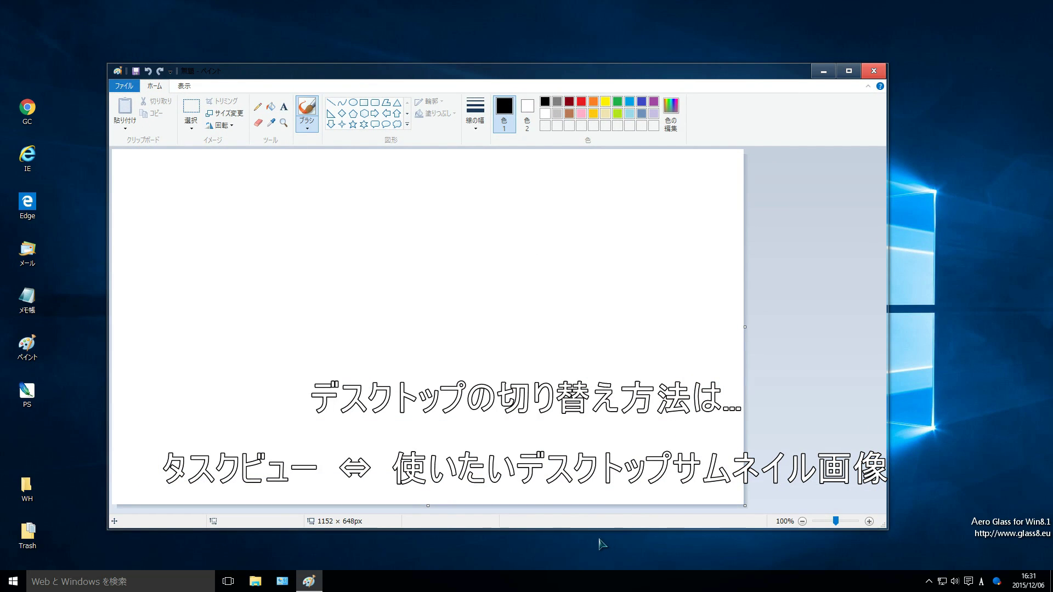
{"action": "left_click", "coordinate": [231, 581]}
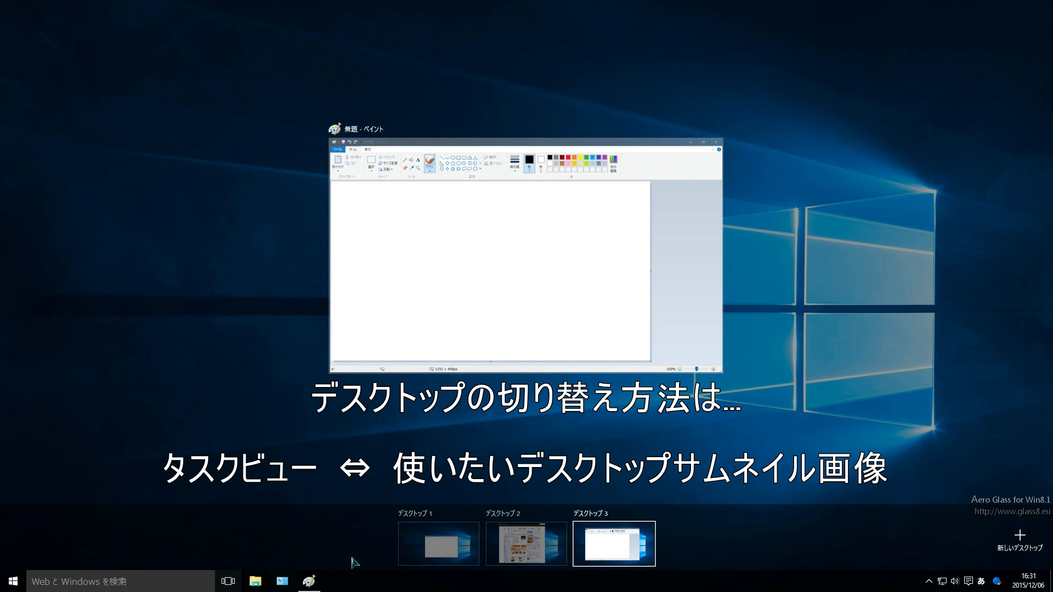
{"action": "left_click", "coordinate": [442, 544]}
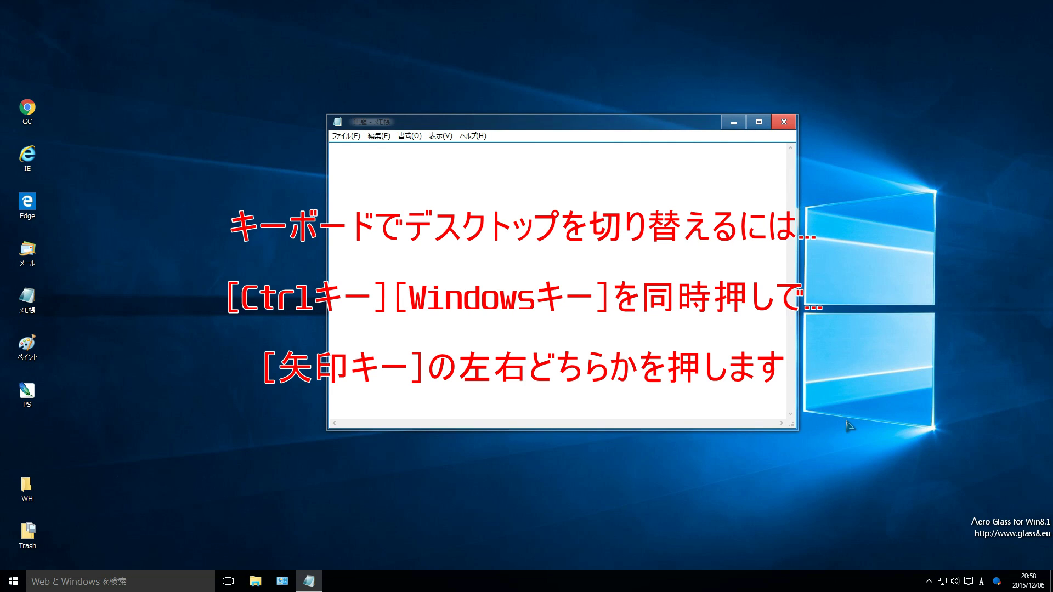
Step through the virtual desktops from デスクトップ 1 to デスクトップ 3 and back again without opening Task View
{"action": "key", "text": "ctrl+super+Right"}
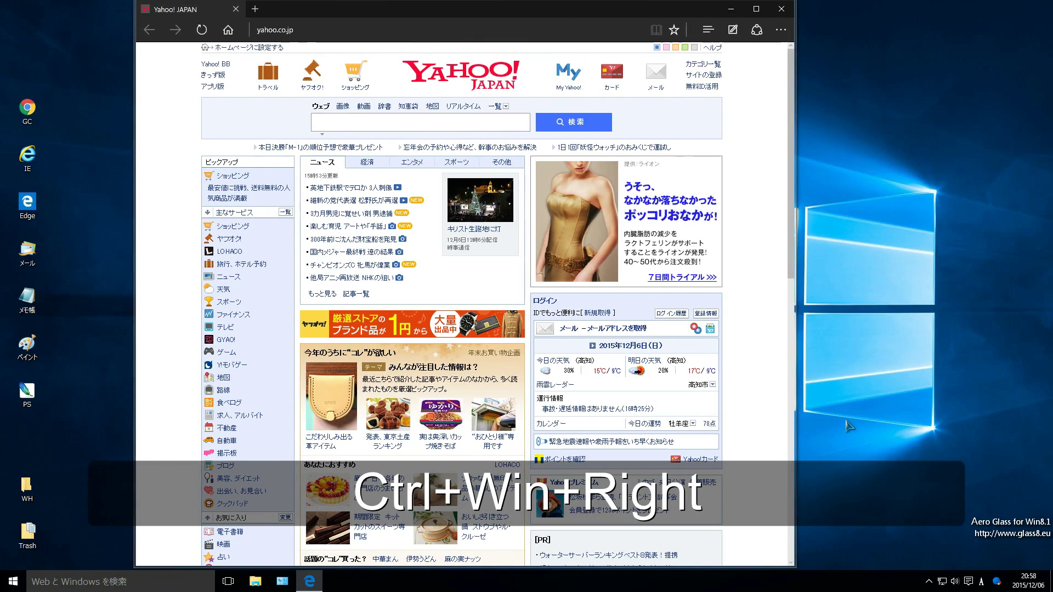
{"action": "key", "text": "ctrl+super+Right"}
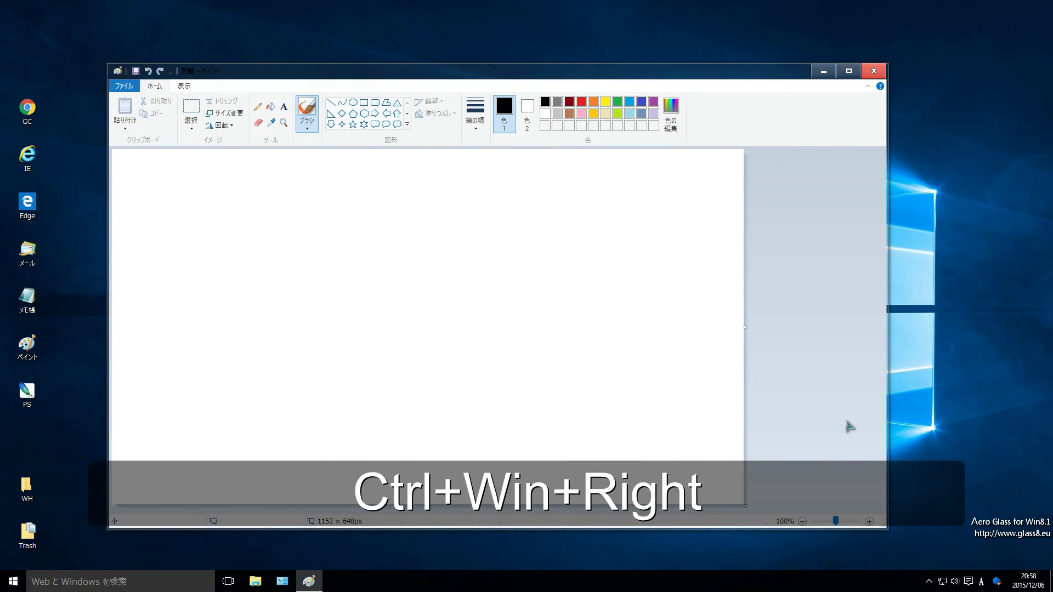
{"action": "key", "text": "ctrl+super+Left"}
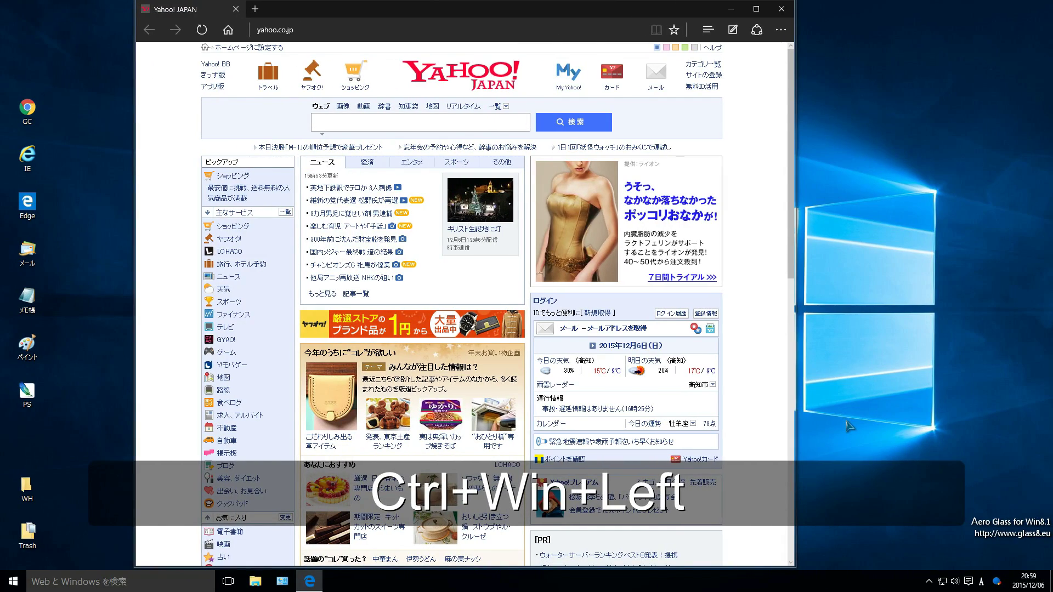
{"action": "key", "text": "ctrl+super+Left"}
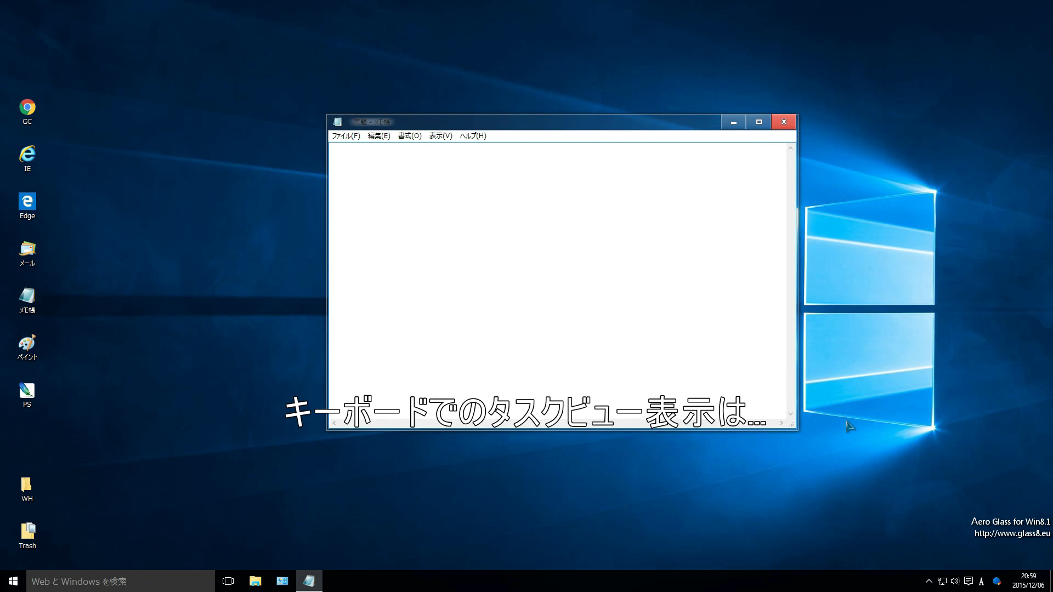
Open Task View and close the メモ帳 window on デスクトップ 1 from its thumbnail
{"action": "key", "text": "super+Tab"}
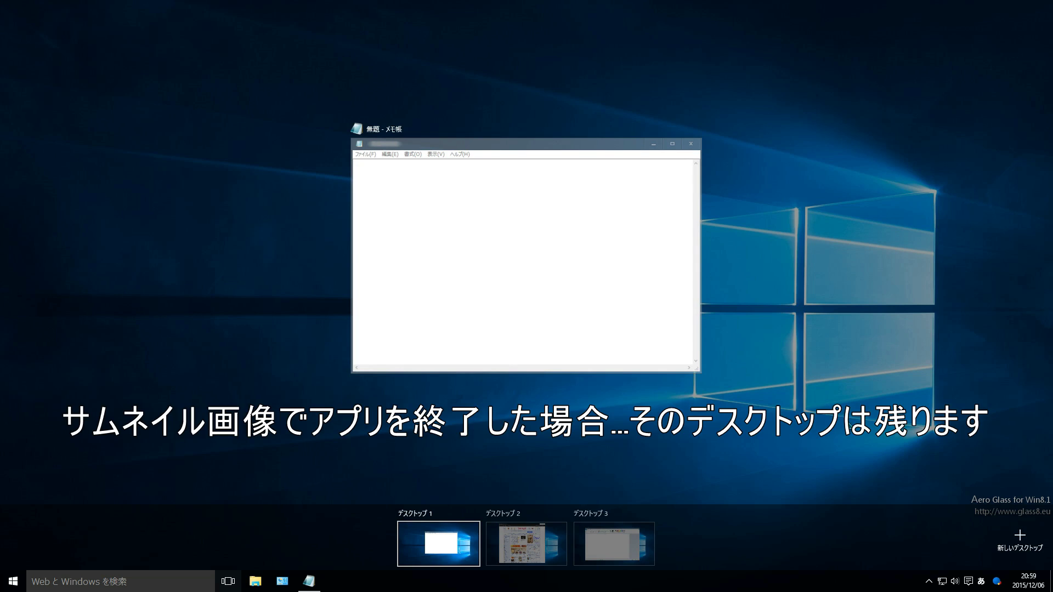
{"action": "mouse_move", "coordinate": [692, 154]}
{"action": "left_click", "coordinate": [695, 129]}
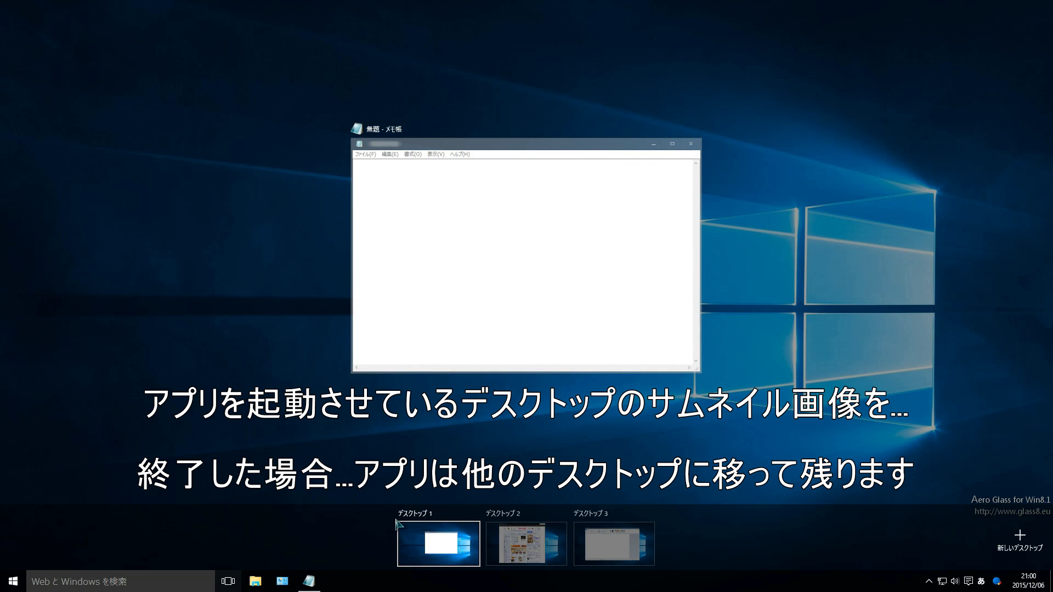
Remove デスクトップ 1 in Task View while メモ帳 is running on it
{"action": "mouse_move", "coordinate": [404, 521]}
{"action": "left_click", "coordinate": [473, 515]}
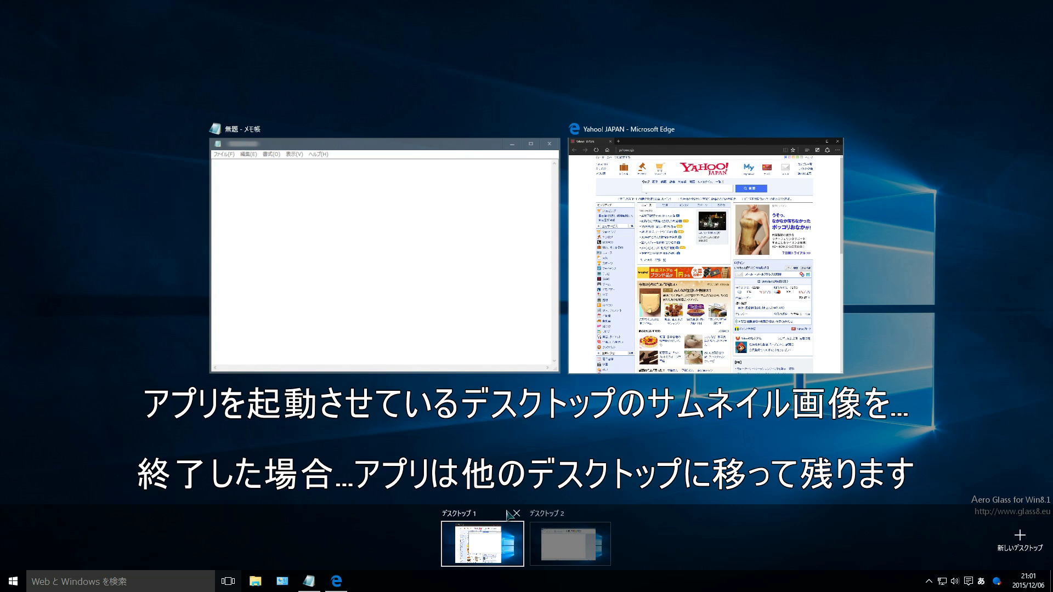
Show デスクトップ 1, return to Task View and remove デスクトップ 2 while ペイント is running on it
{"action": "left_click", "coordinate": [488, 547]}
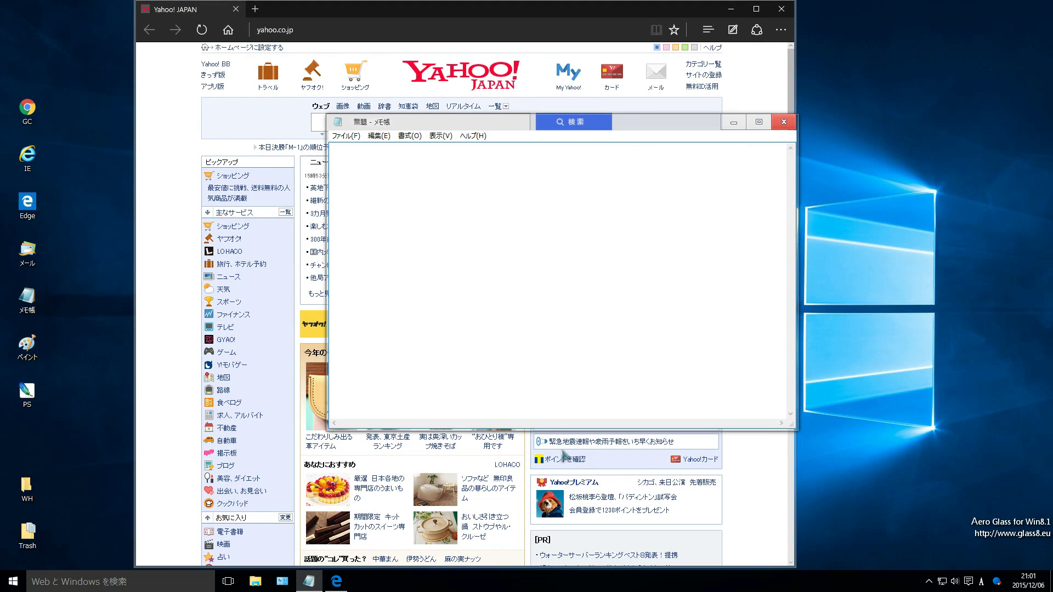
{"action": "key", "text": "super+Tab"}
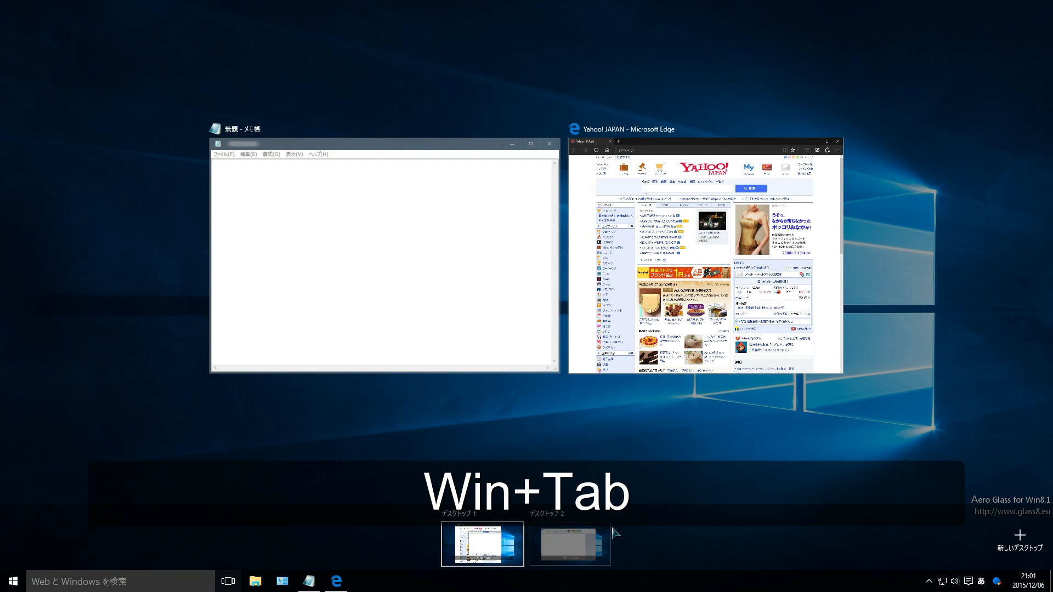
{"action": "mouse_move", "coordinate": [593, 543]}
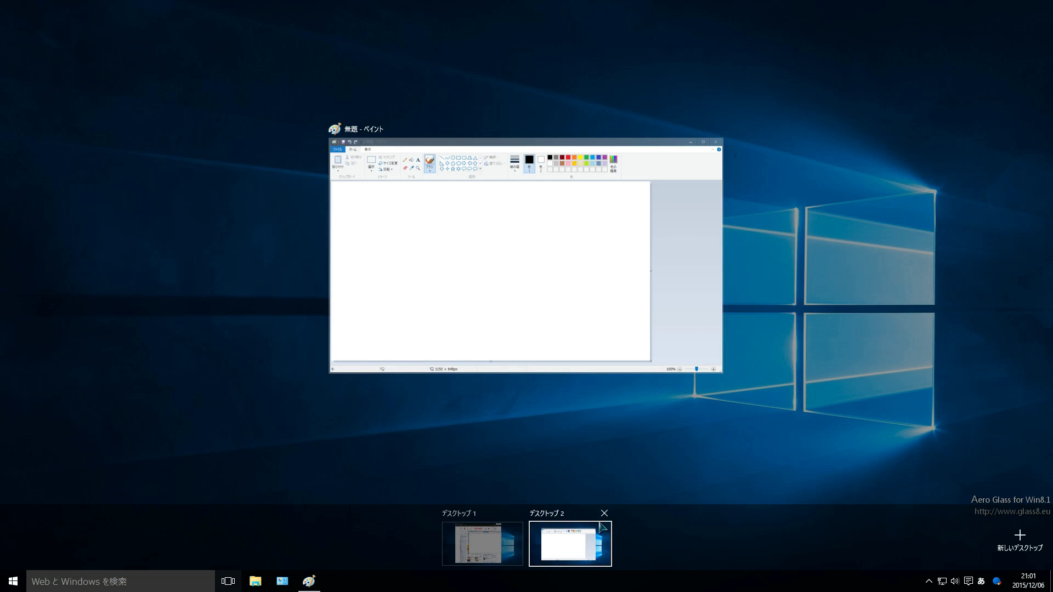
{"action": "left_click", "coordinate": [603, 516]}
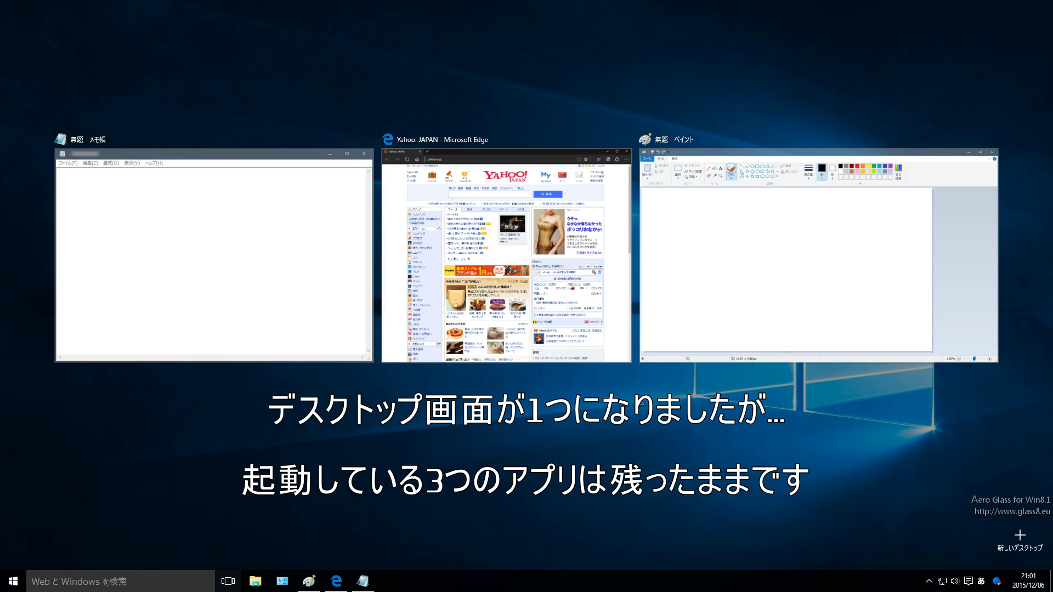
{"action": "left_click", "coordinate": [637, 398]}
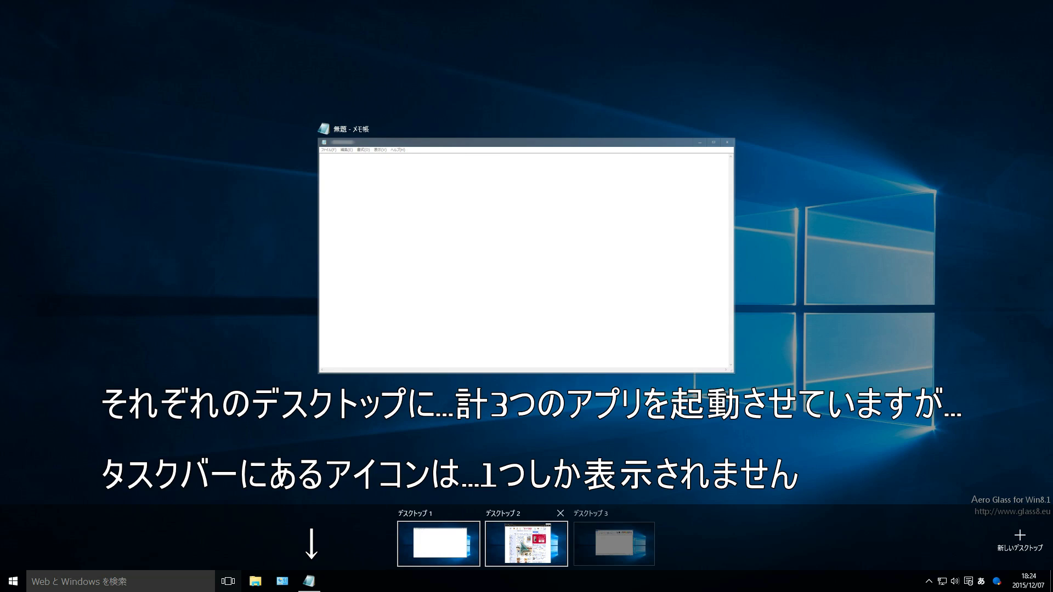
Preview the apps on each of the three virtual desktops in Task View and open the メモ帳 window on デスクトップ 1
{"action": "mouse_move", "coordinate": [525, 549]}
{"action": "mouse_move", "coordinate": [598, 548]}
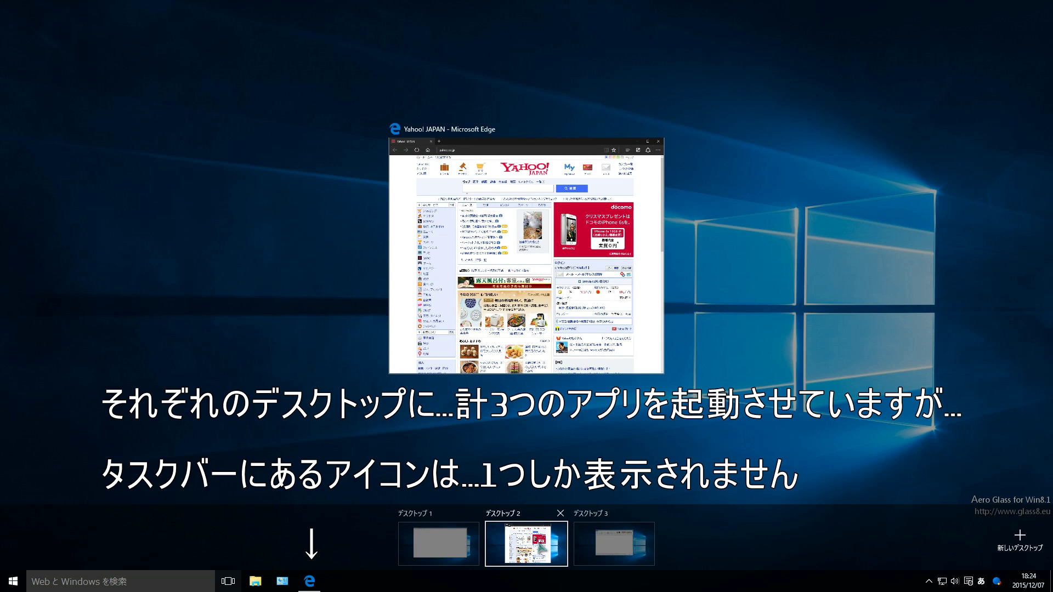
{"action": "mouse_move", "coordinate": [442, 544]}
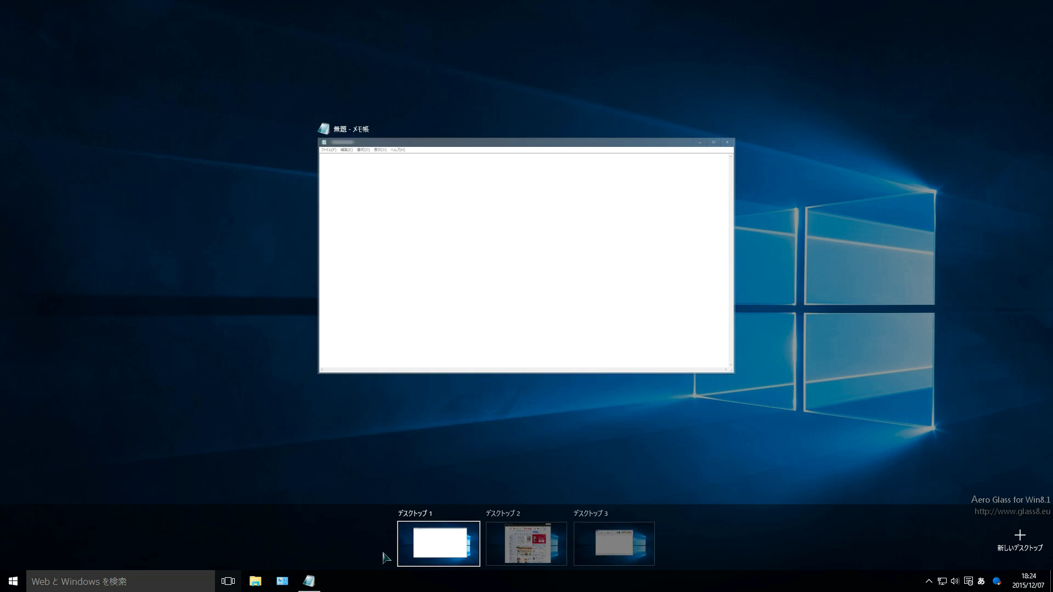
{"action": "left_click", "coordinate": [511, 284]}
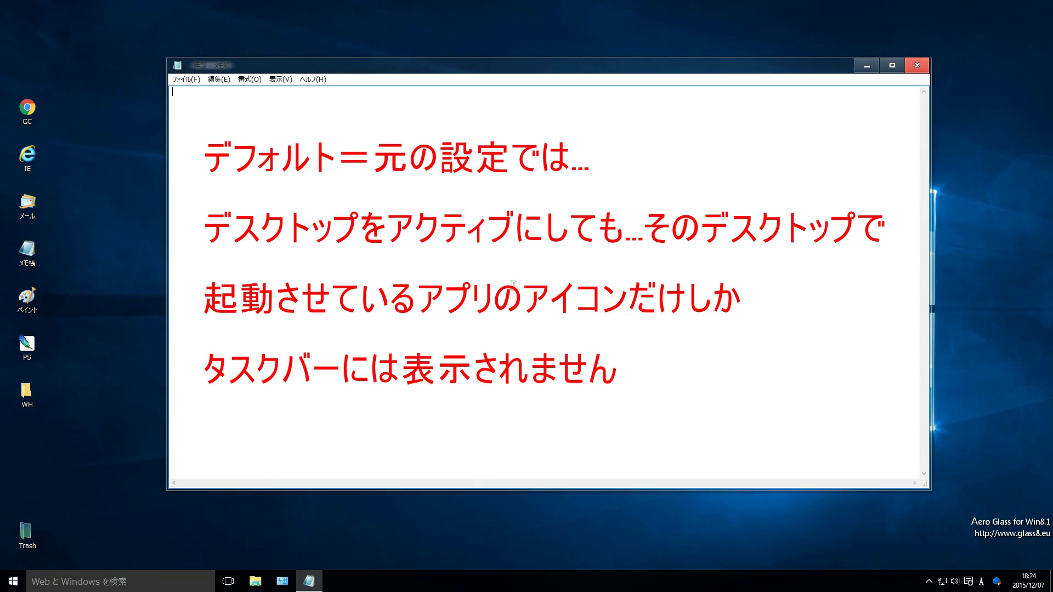
{"action": "mouse_move", "coordinate": [321, 581]}
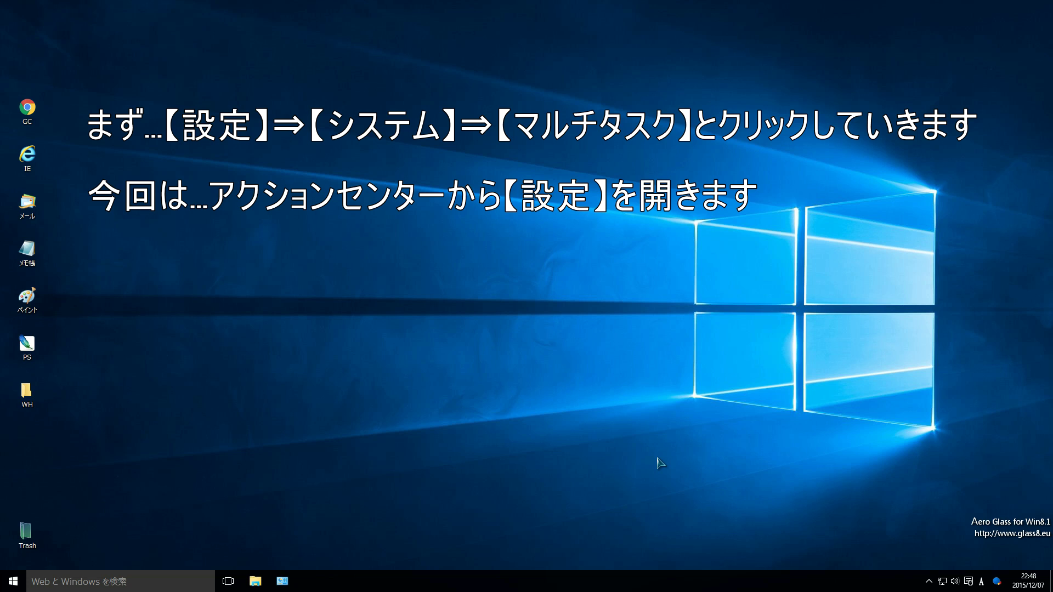
Open the Windows settings and bring up the マルチタスク page of the システム category
{"action": "left_click", "coordinate": [969, 582]}
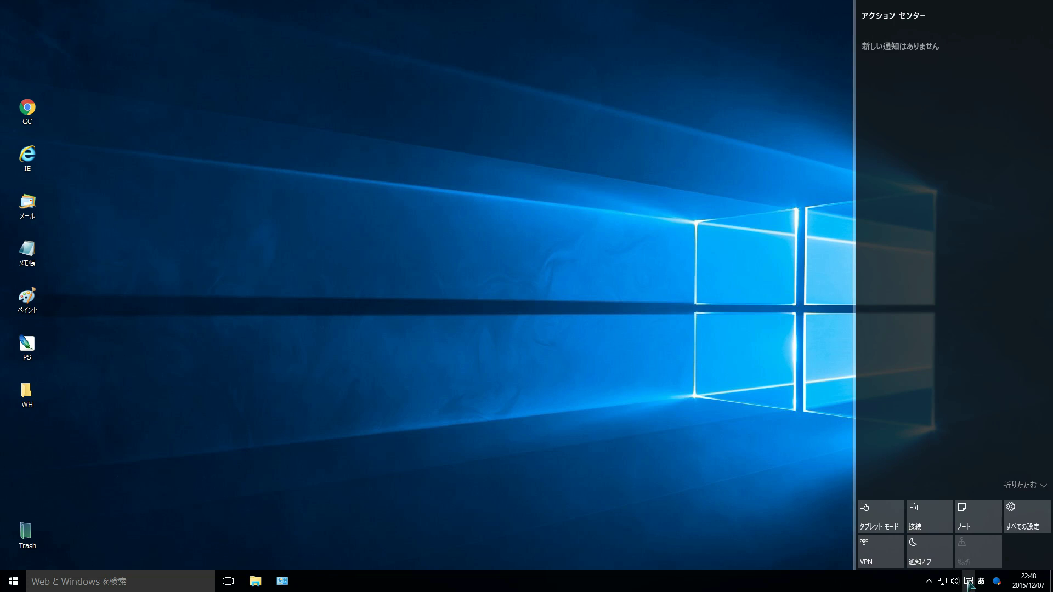
{"action": "left_click", "coordinate": [1034, 511]}
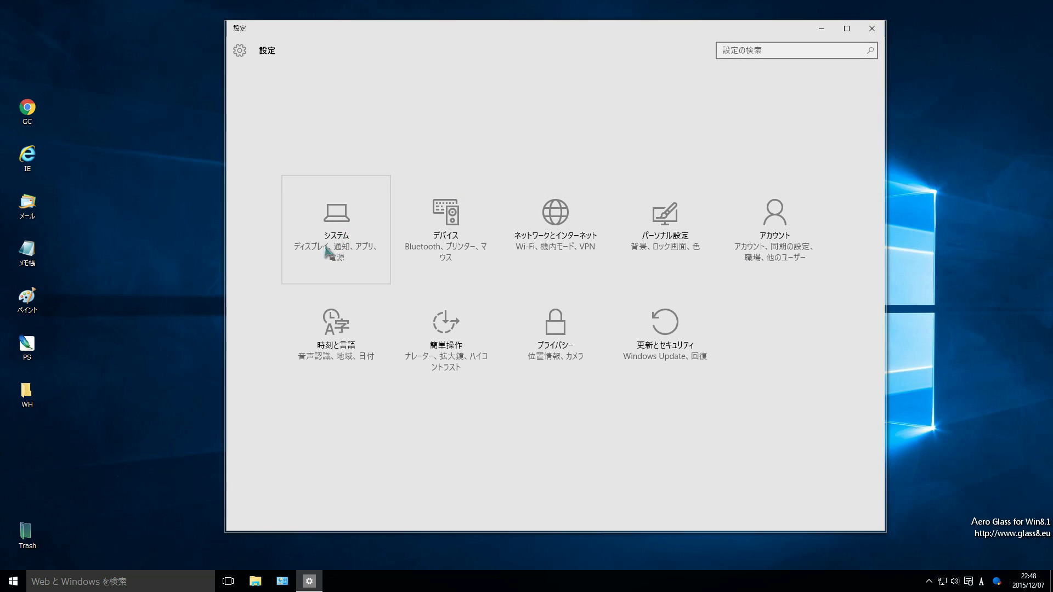
{"action": "left_click", "coordinate": [348, 226]}
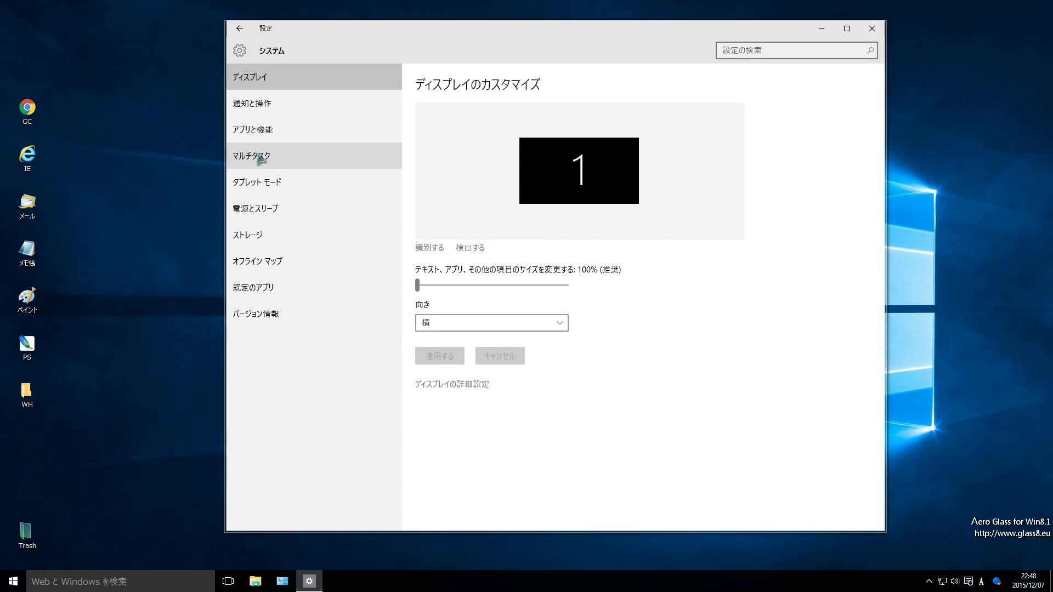
{"action": "left_click", "coordinate": [319, 160]}
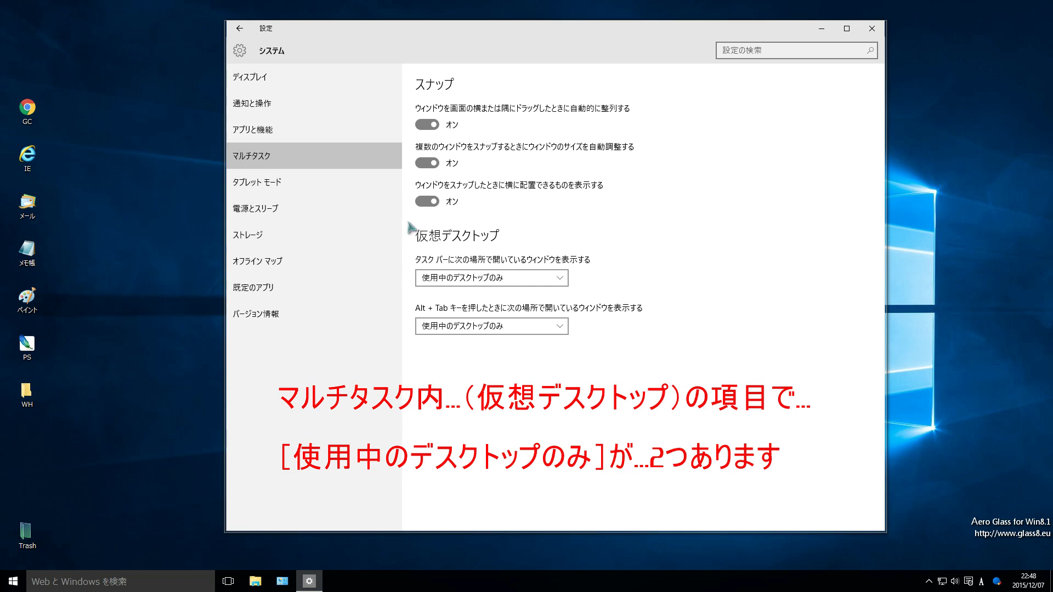
Set both 仮想デスクトップ options, for the taskbar and for Alt + Tab, to すべてのデスクトップ and close the settings
{"action": "left_click_drag", "start_coordinate": [408, 220], "coordinate": [663, 358]}
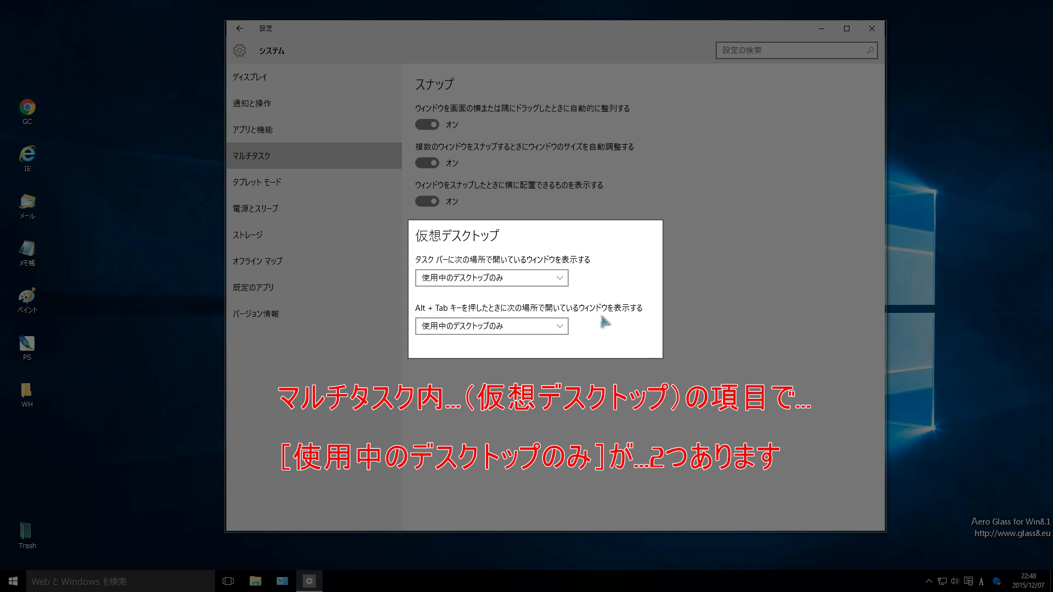
{"action": "left_click", "coordinate": [562, 281]}
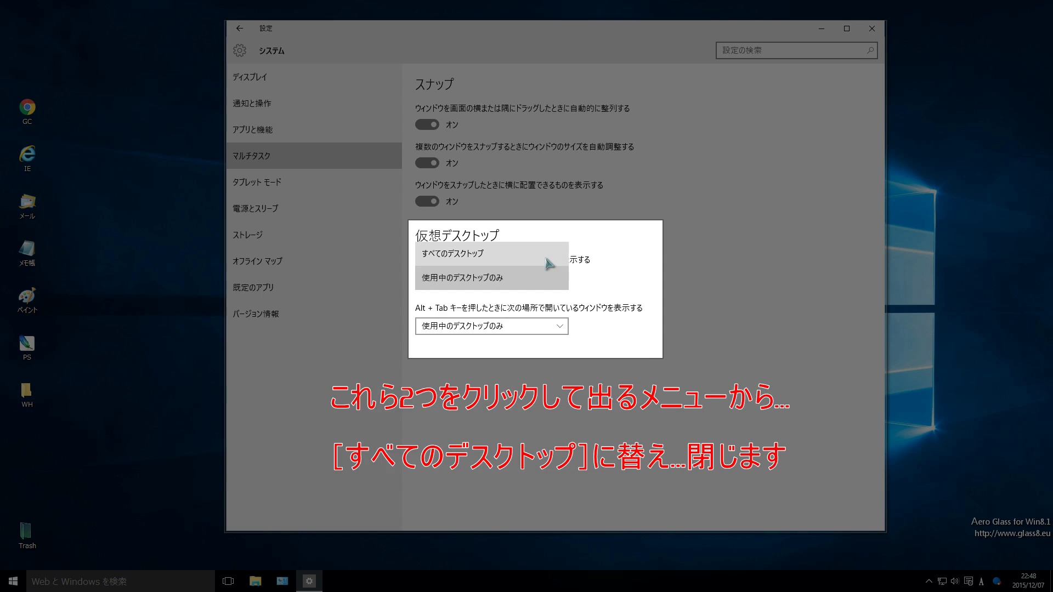
{"action": "left_click", "coordinate": [548, 258]}
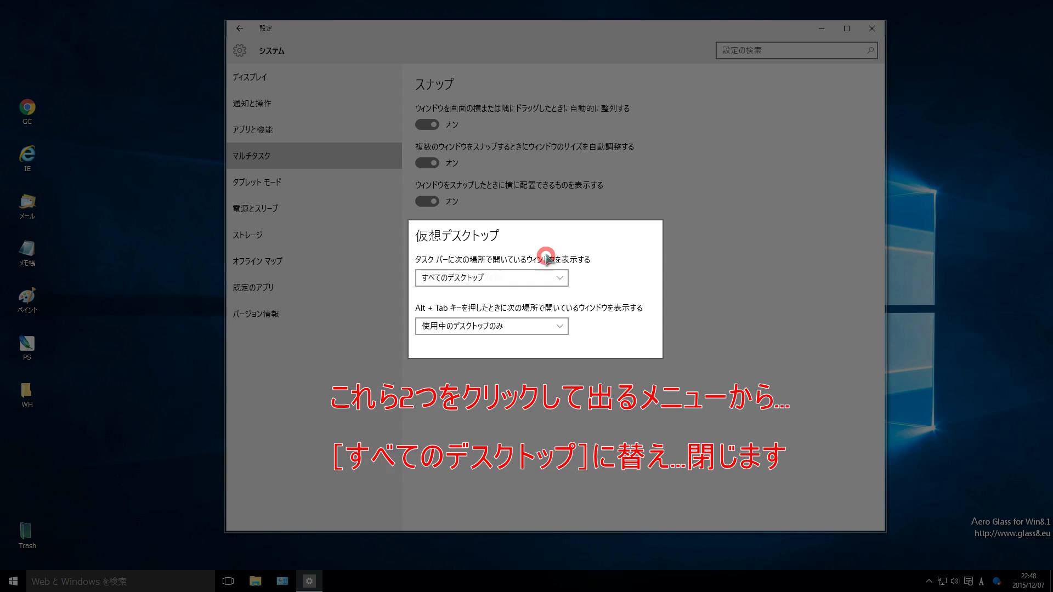
{"action": "left_click", "coordinate": [562, 327]}
{"action": "left_click", "coordinate": [550, 306]}
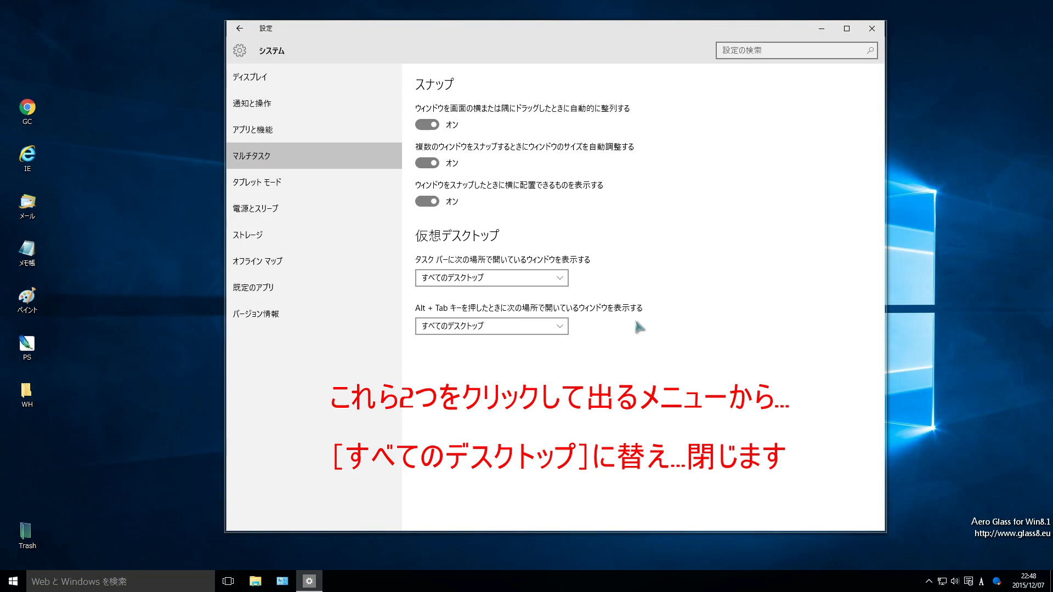
{"action": "left_click", "coordinate": [880, 31]}
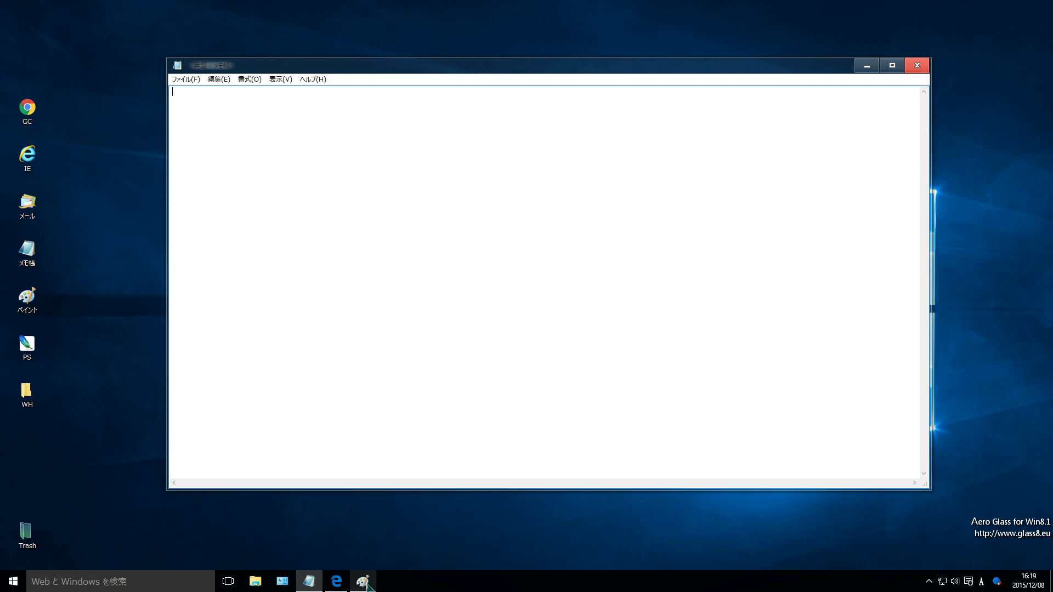
Switch across virtual desktops from メモ帳 to Edge, on to ペイント and back to メモ帳 using their running taskbar apps
{"action": "mouse_move", "coordinate": [314, 586]}
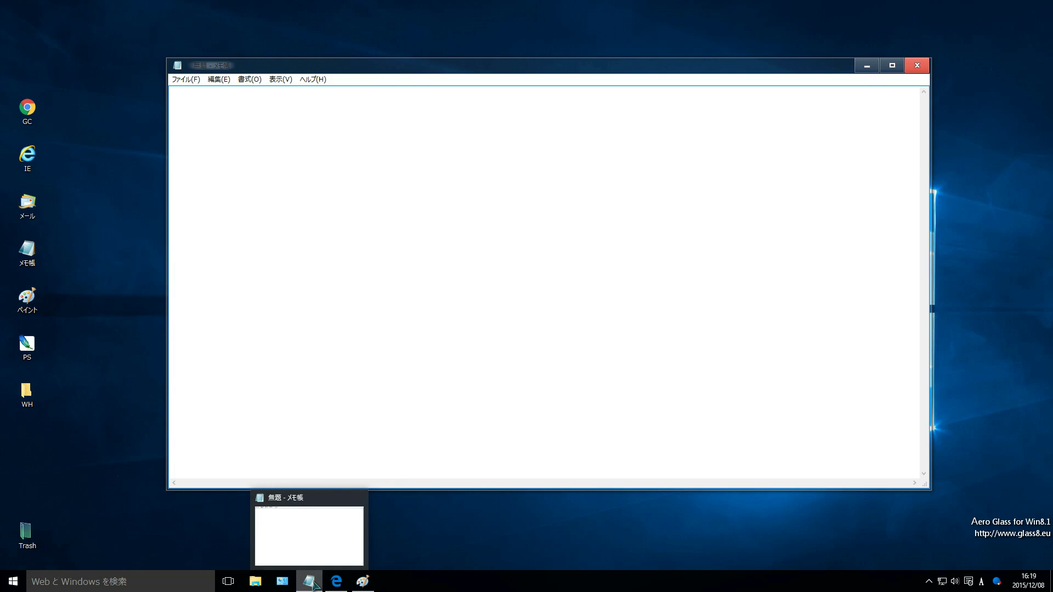
{"action": "left_click", "coordinate": [336, 583]}
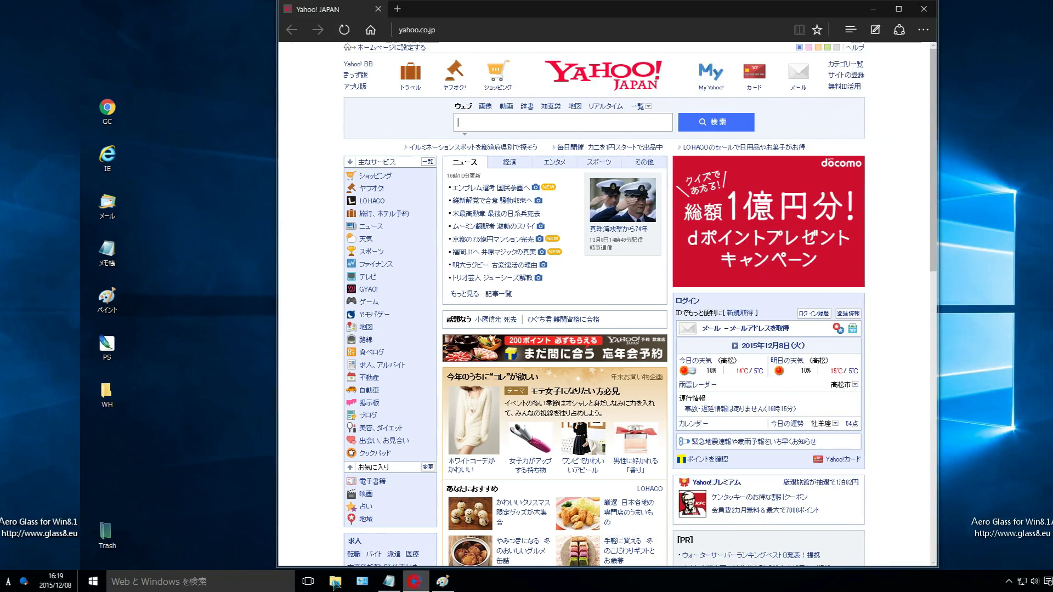
{"action": "left_click", "coordinate": [484, 581]}
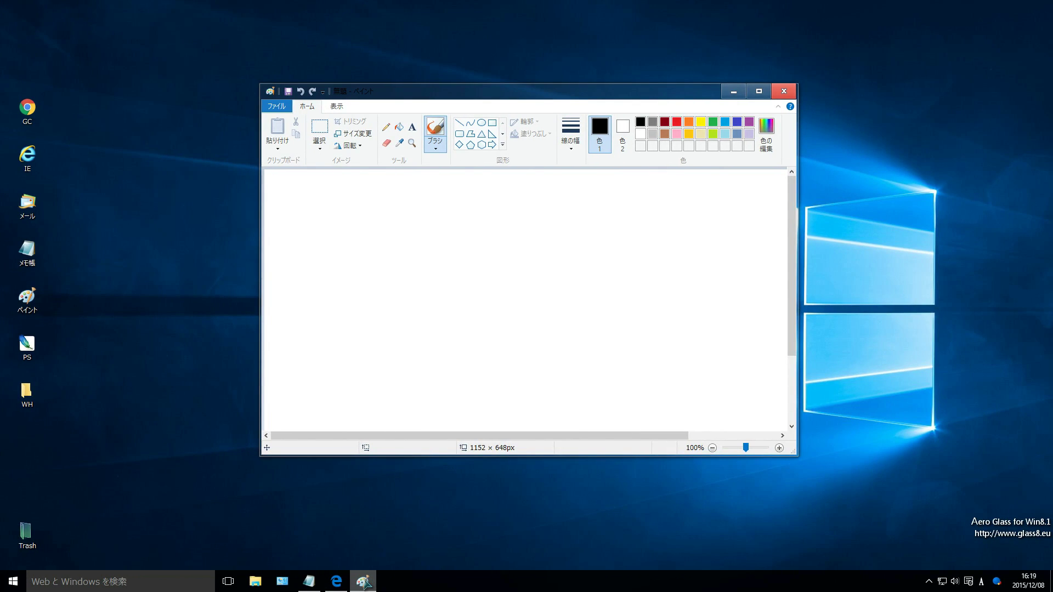
{"action": "left_click", "coordinate": [310, 582]}
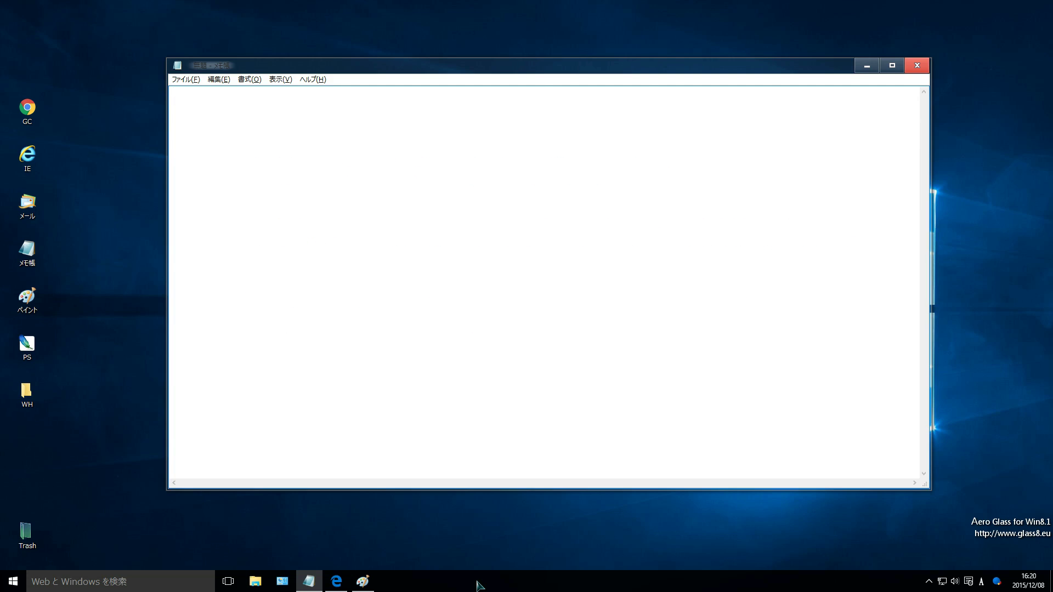
Cycle forward and back through the メモ帳, ペイント and Edge windows of all desktops in the window switcher
{"action": "key", "text": "alt+Tab"}
{"action": "key", "text": "alt+Tab"}
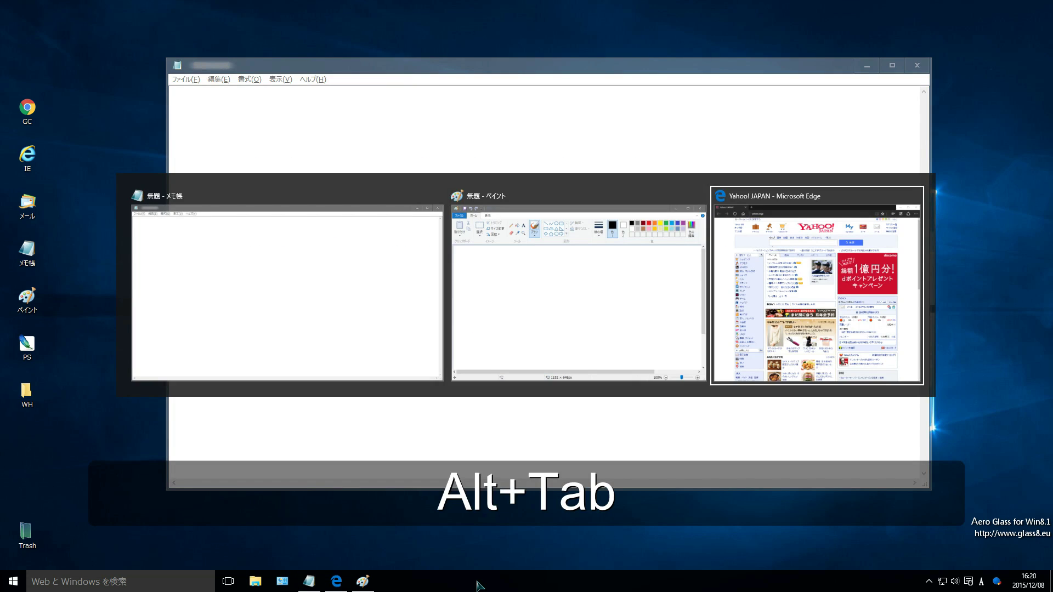
{"action": "key", "text": "alt+Tab"}
{"action": "key", "text": "alt+Tab"}
{"action": "key", "text": "alt+Tab"}
{"action": "key", "text": "alt+shift+Tab"}
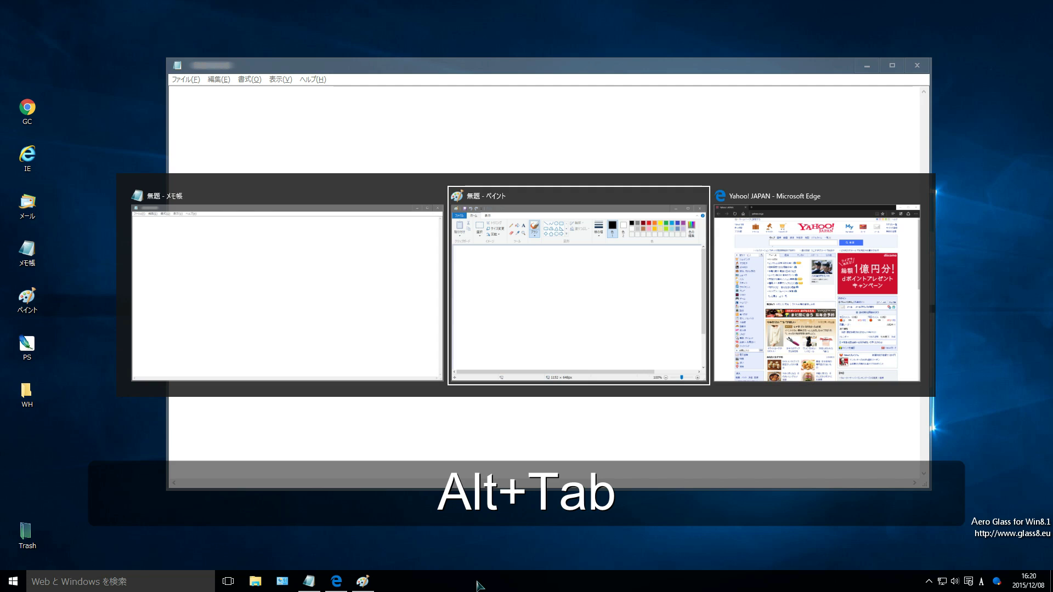